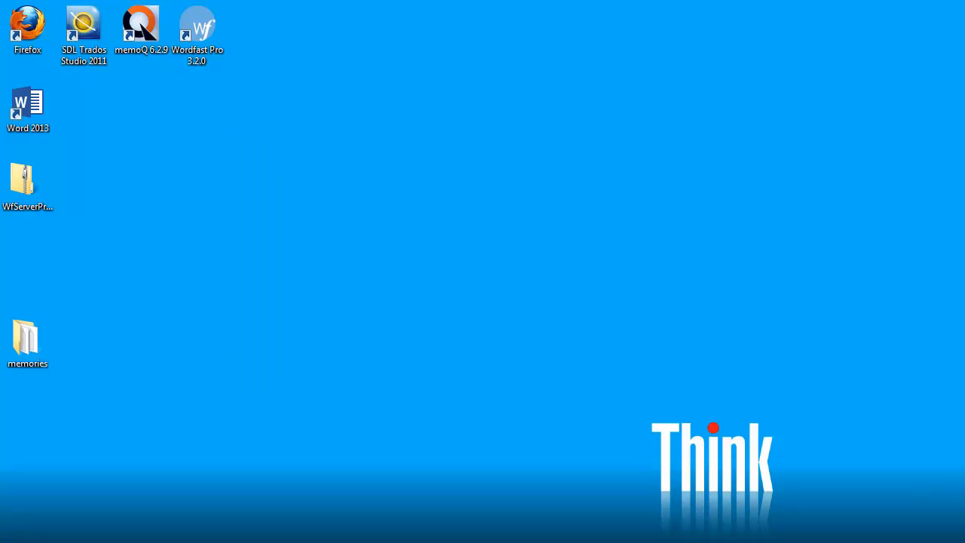
Step: Switch to Firefox and find the demo version download link on Wordfast's Wordfast Server product page
left_click(107, 541)
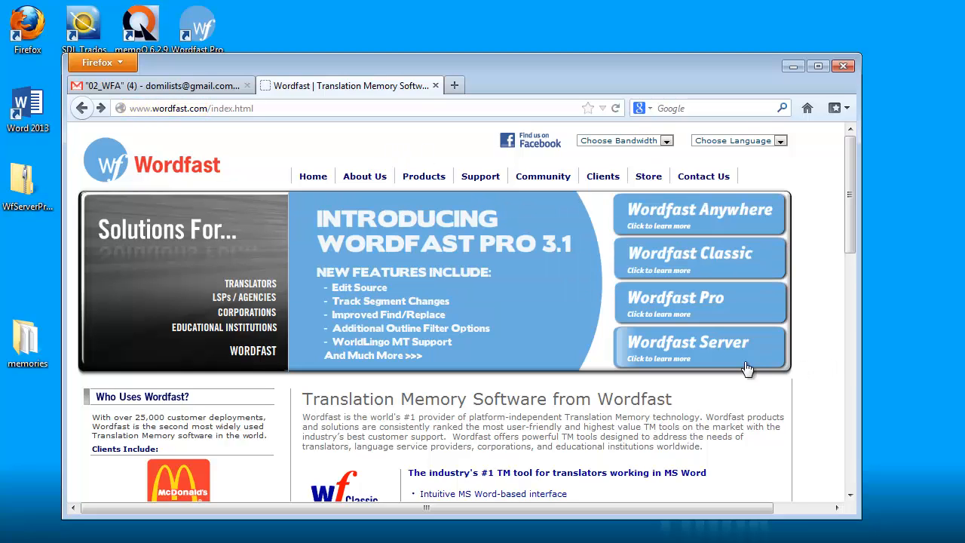
left_click(671, 351)
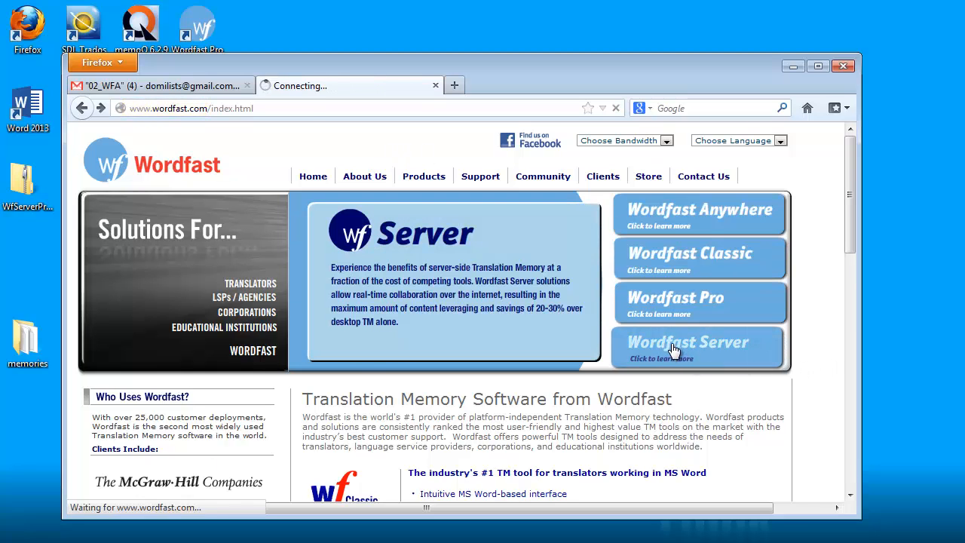
left_click_drag(845, 232, 865, 443)
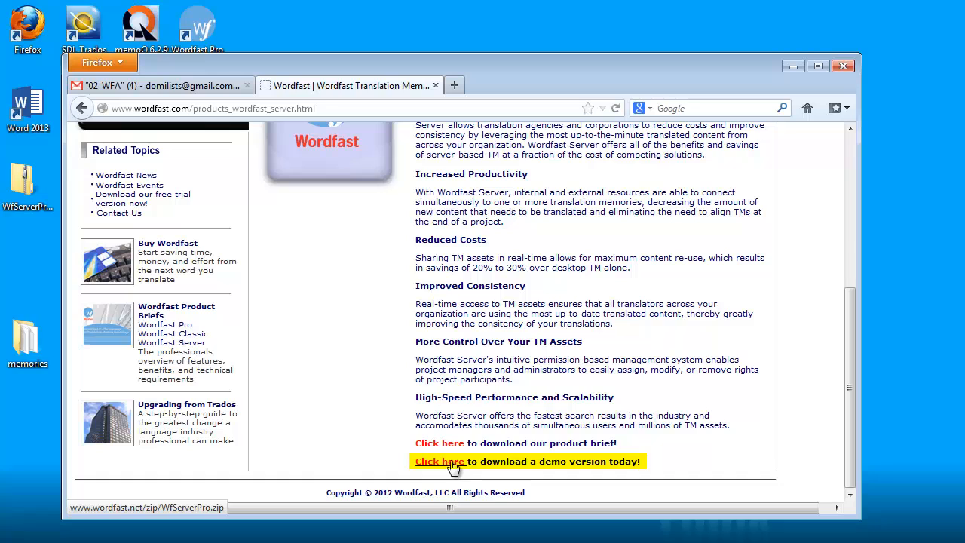
left_click(795, 68)
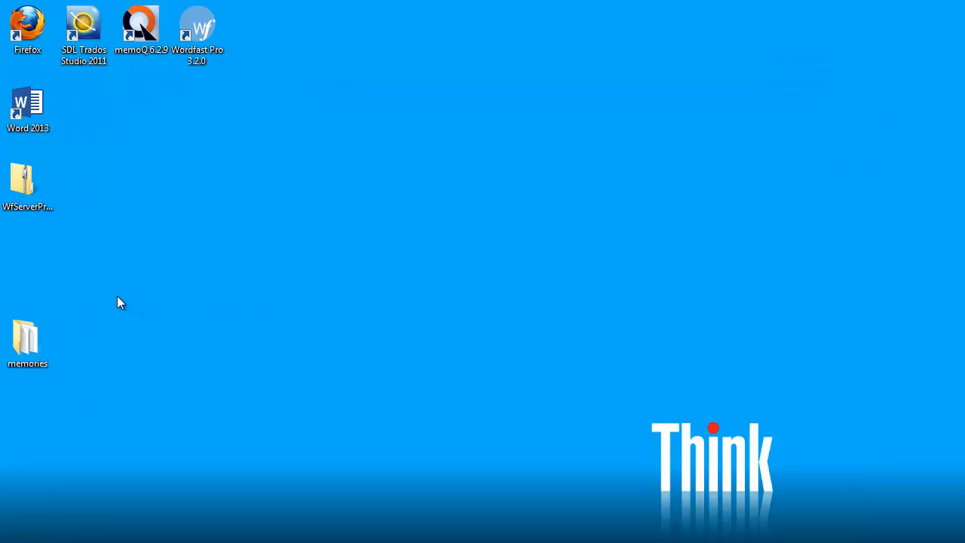
Step: Extract all files from WfServerPro.zip into a WfServerPro folder on the desktop
left_click(24, 176)
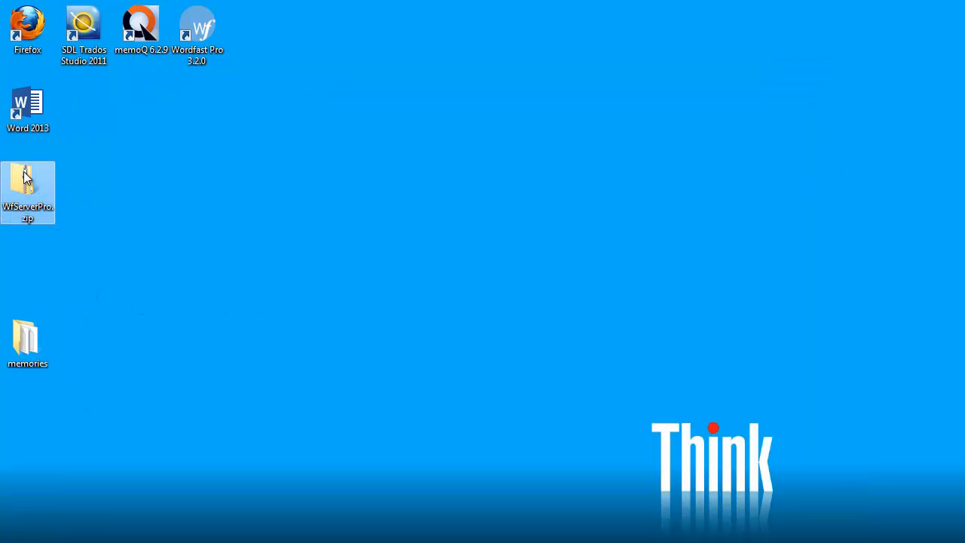
double_click(24, 177)
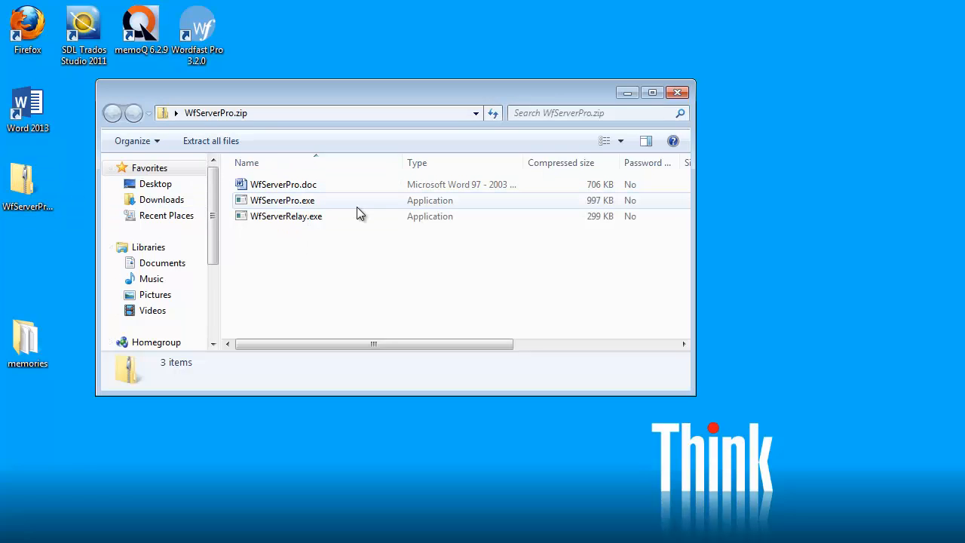
left_click(208, 141)
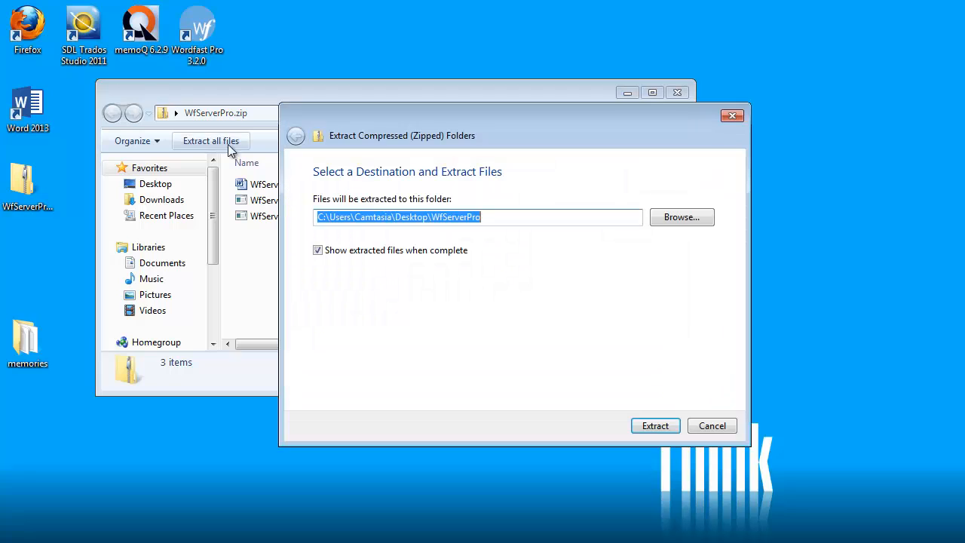
left_click(670, 425)
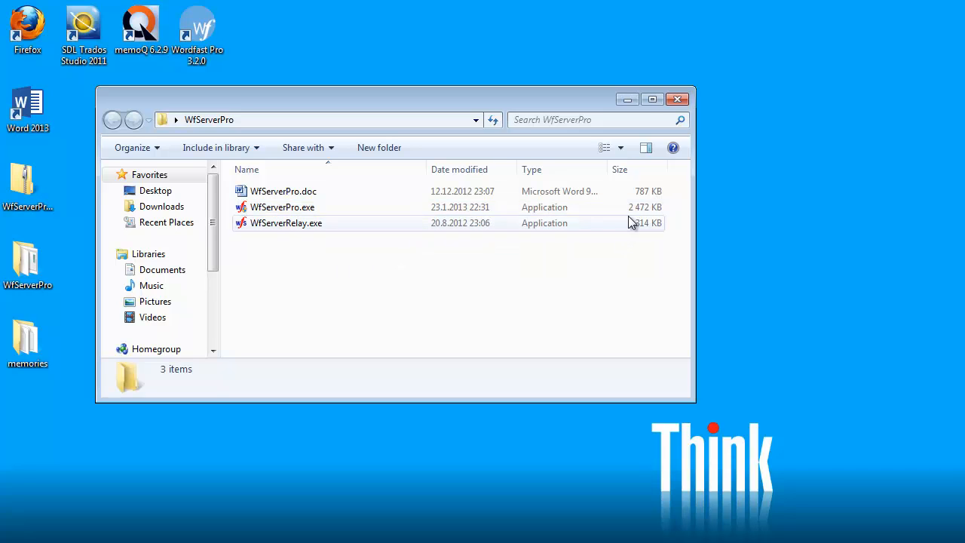
left_click(629, 100)
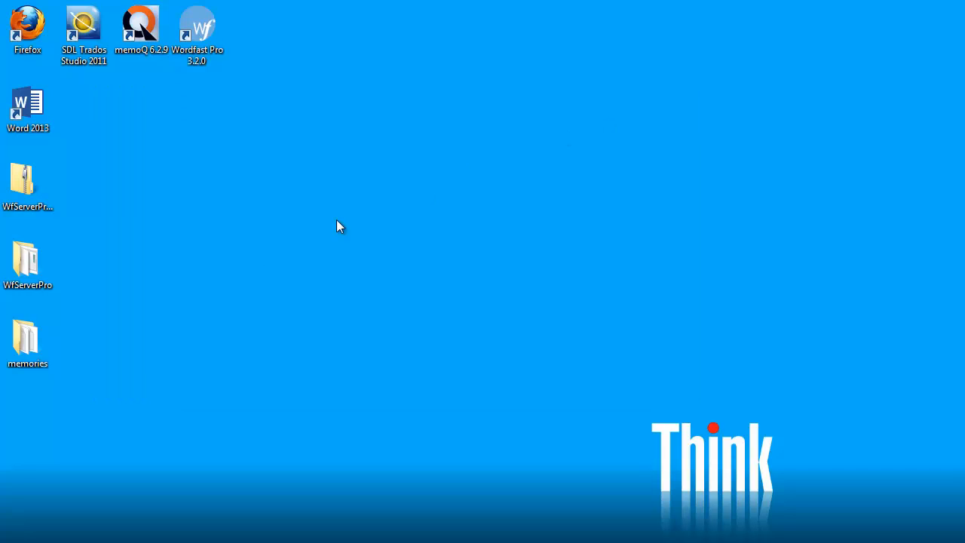
Step: Launch WfServerPro.exe from the extracted WfServerPro folder
double_click(24, 352)
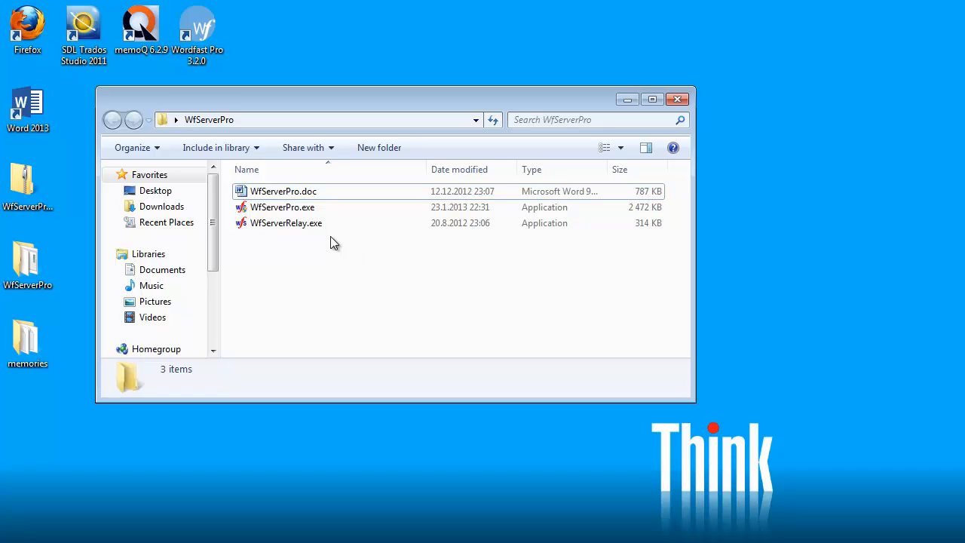
left_click(298, 213)
double_click(298, 213)
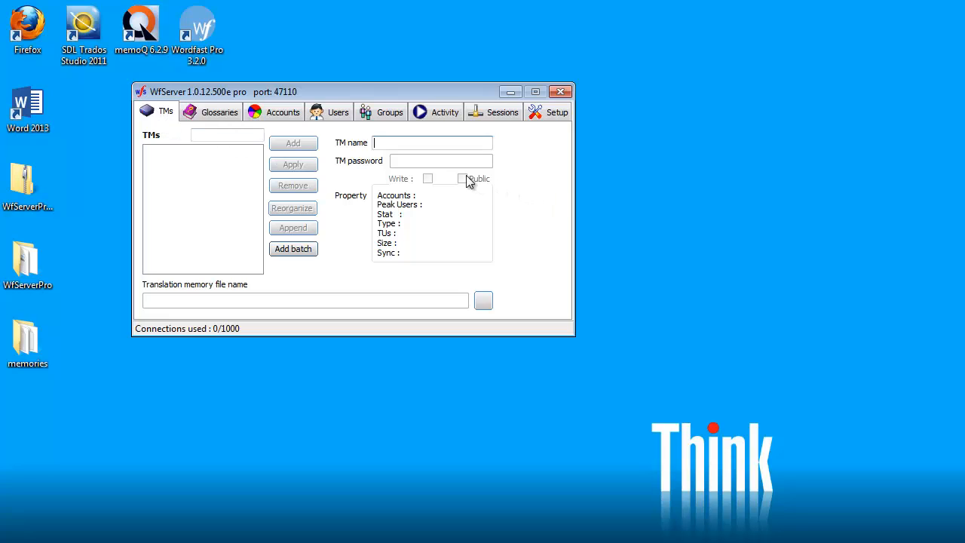
Step: Add a TM named Finnish-English that uses acquis-fi-en.txt from the memories folder, with Write enabled
type("Fi")
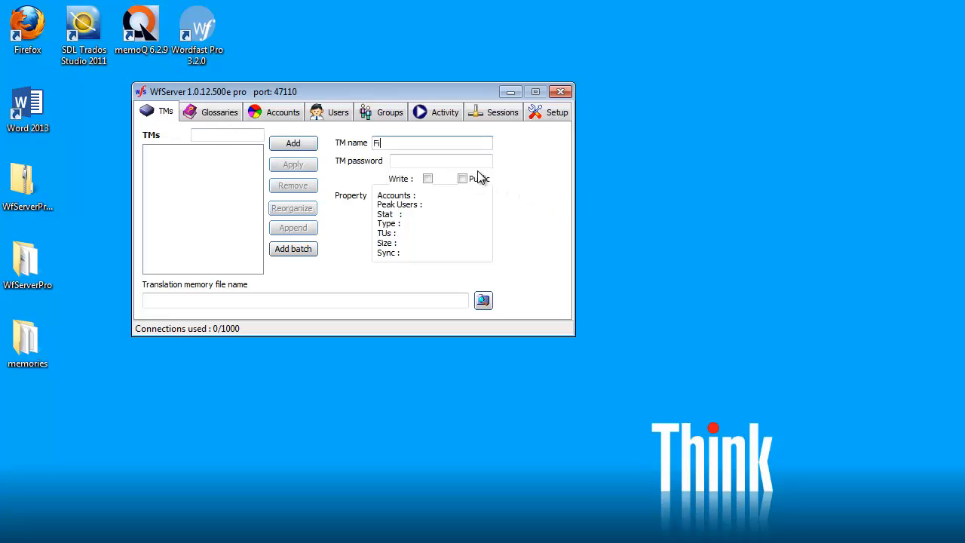
type("nnish-English")
left_click(483, 300)
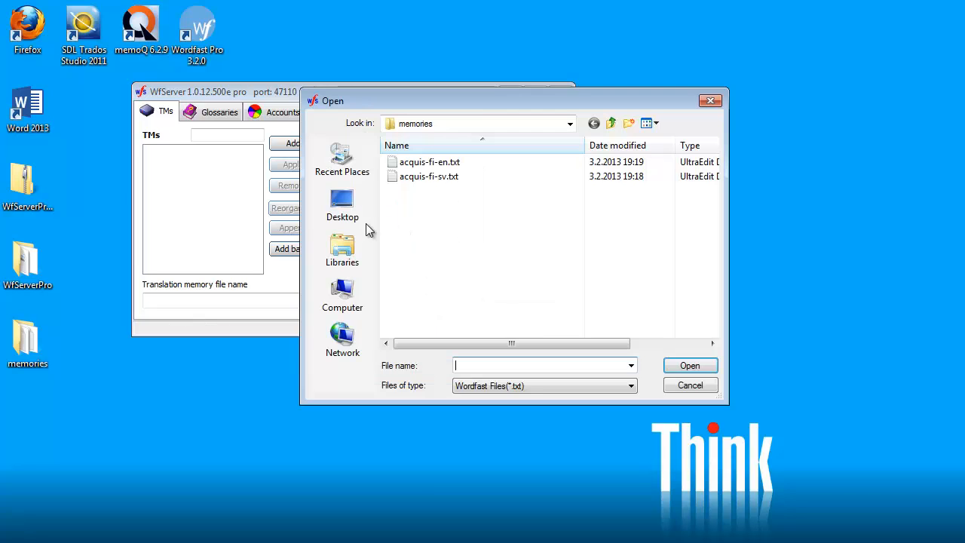
left_click(425, 165)
left_click(686, 366)
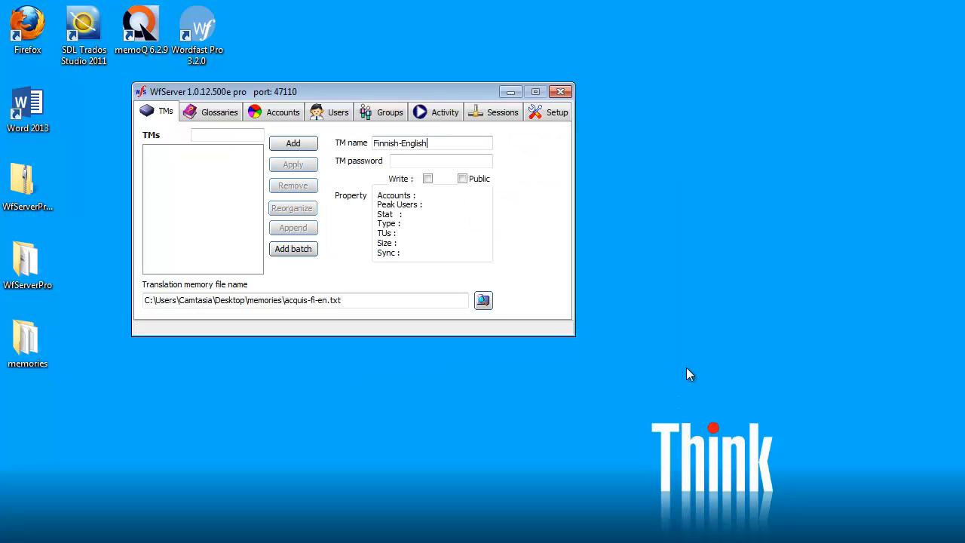
left_click(427, 179)
left_click(293, 143)
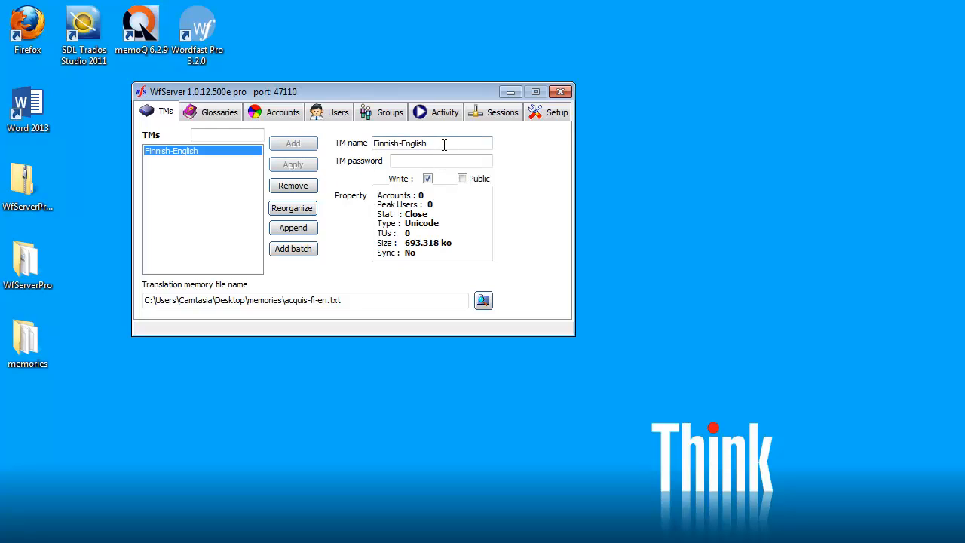
Step: Add a second writable TM named Finnish-Swedish that uses acquis-fi-sv.txt from the memories folder
key("BackSpace")
key("BackSpace")
key("BackSpace")
key("BackSpace")
key("BackSpace")
key("BackSpace")
key("BackSpace")
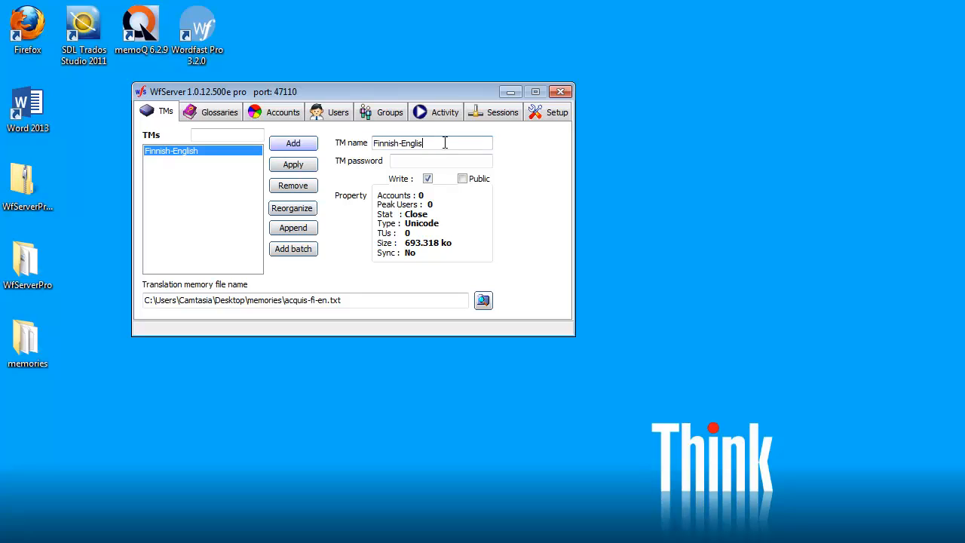
type("Swedish")
left_click(482, 300)
left_click(434, 178)
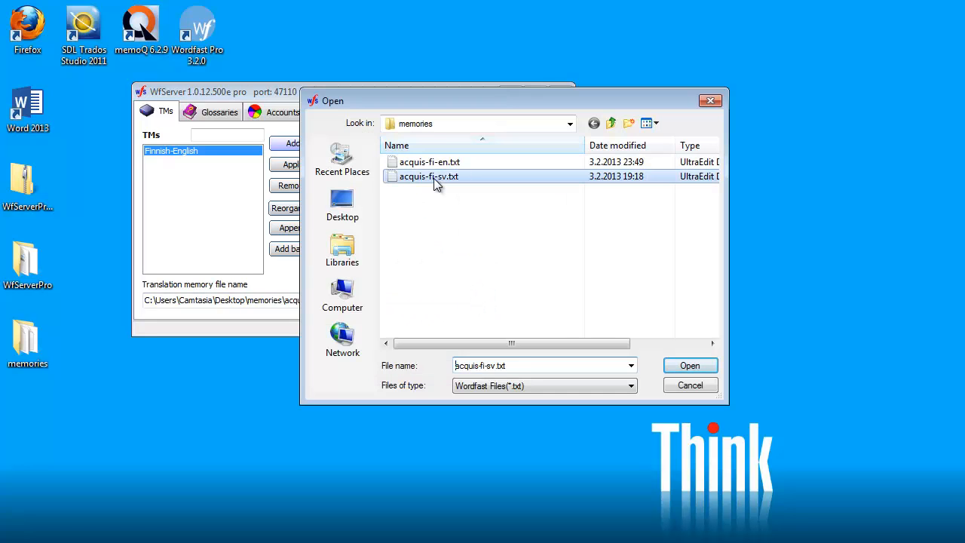
left_click(673, 365)
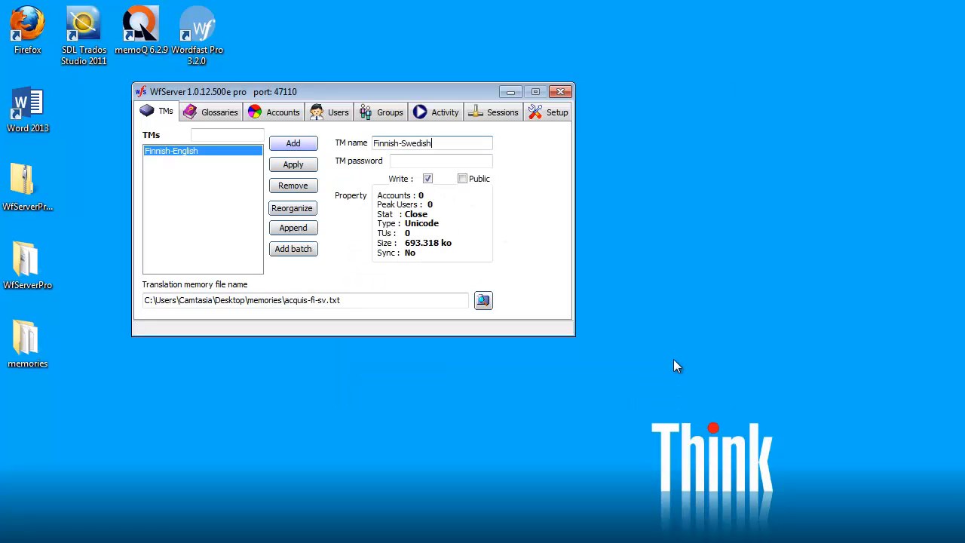
left_click(297, 145)
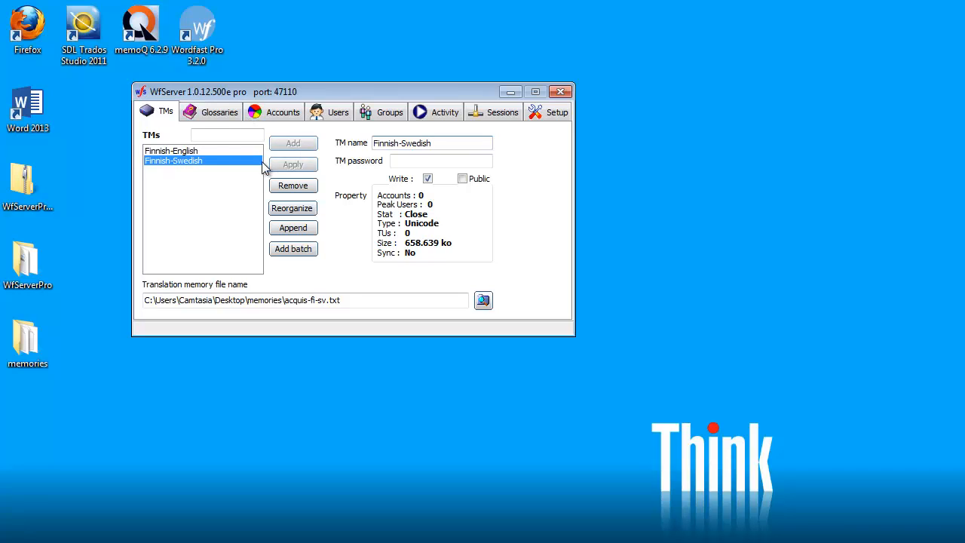
Step: Reorganize the Finnish-English and Finnish-Swedish TMs together
left_click(196, 151, "ctrl")
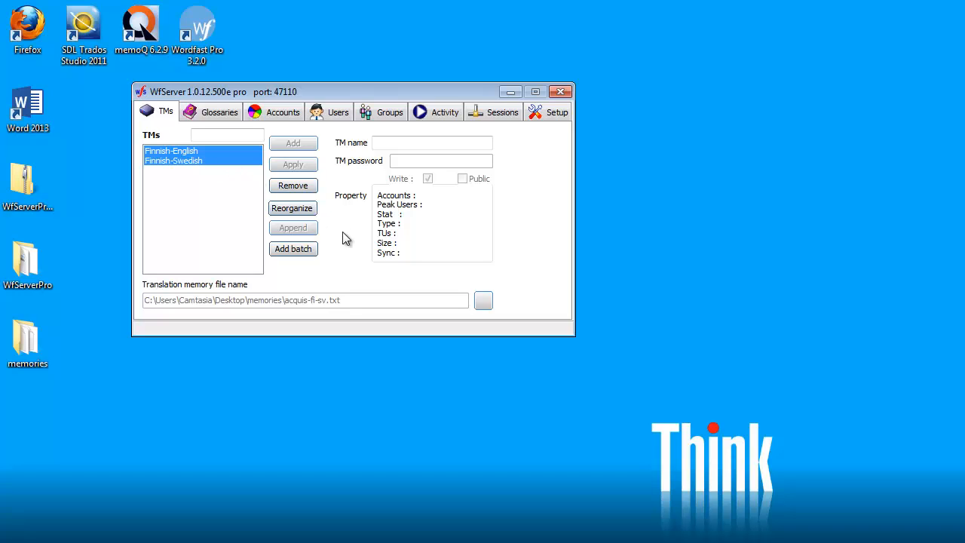
left_click(297, 210)
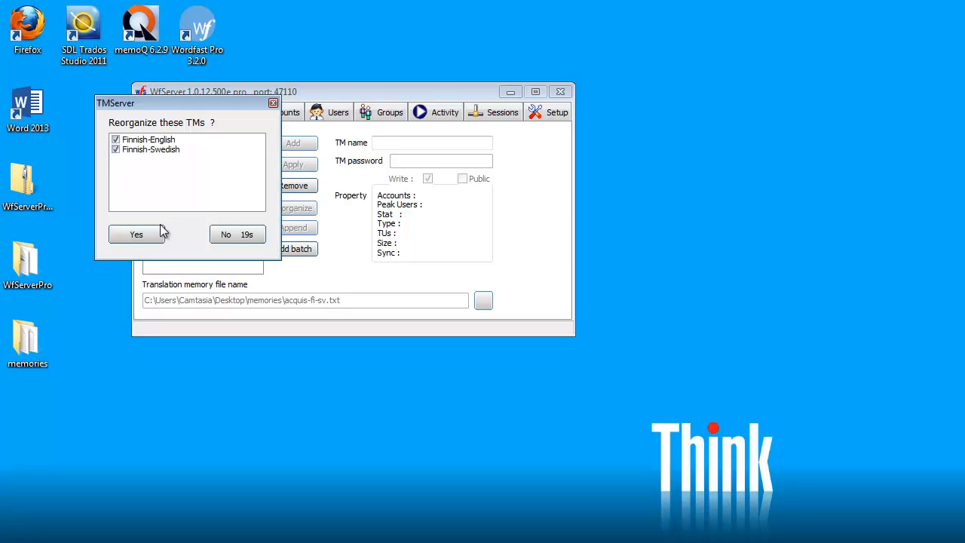
left_click(137, 235)
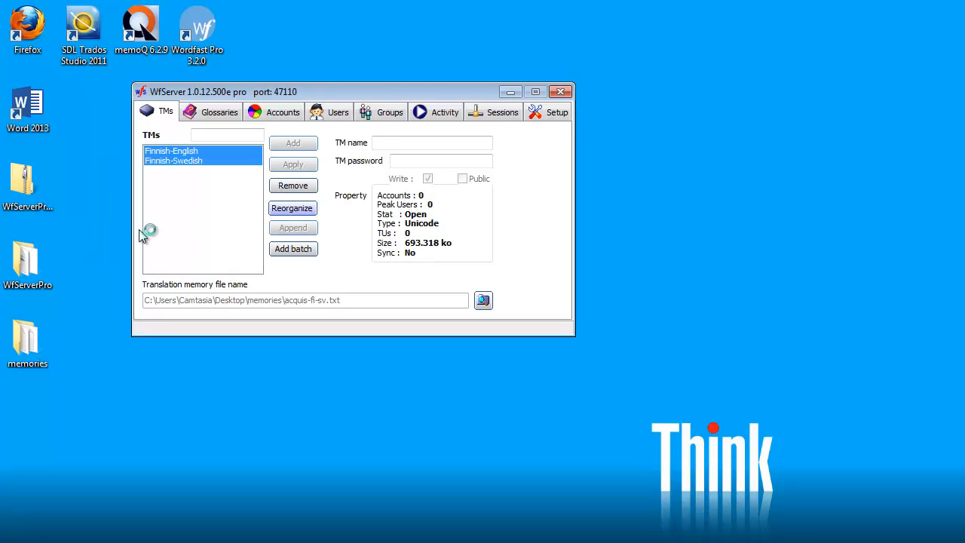
Step: Inspect the index files being generated beside the TM text files in the memories folder
double_click(29, 339)
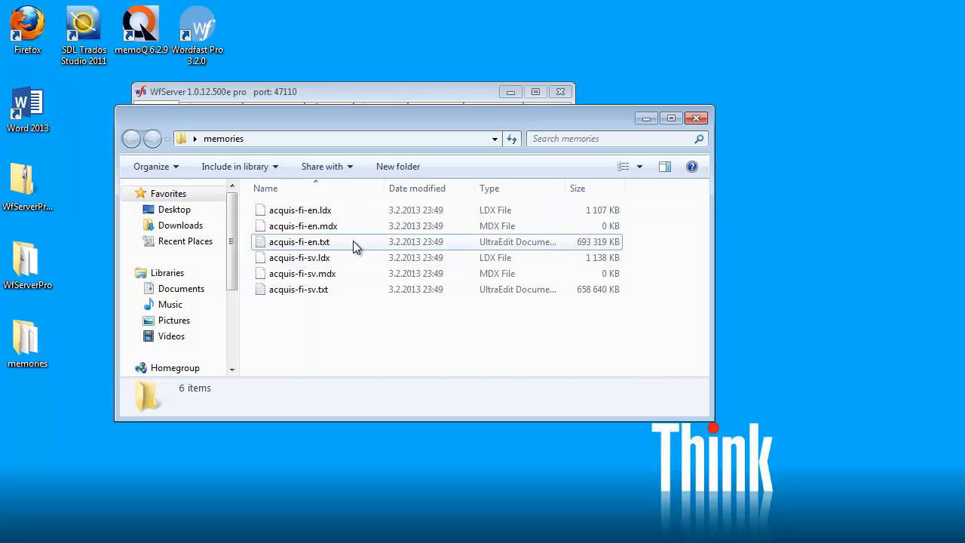
right_click(382, 315)
left_click(411, 156)
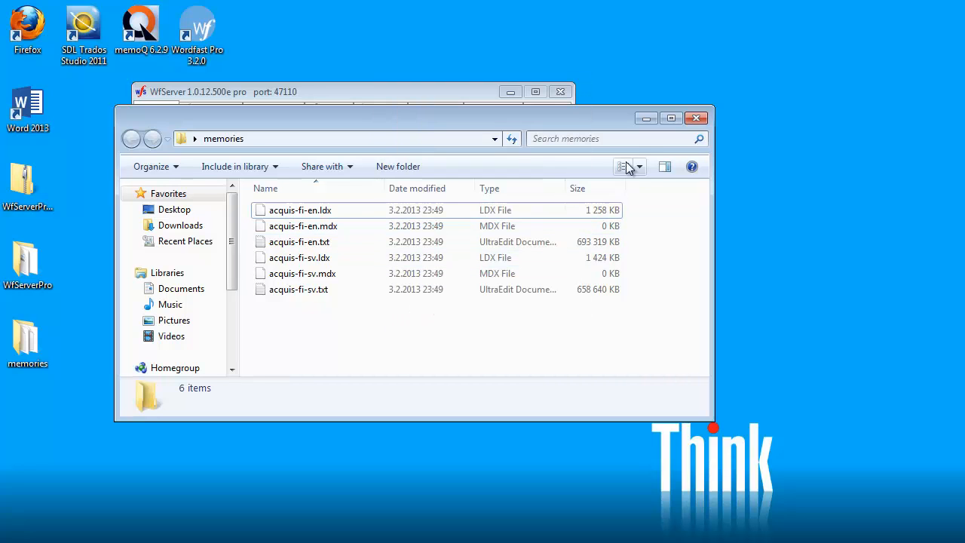
left_click(646, 119)
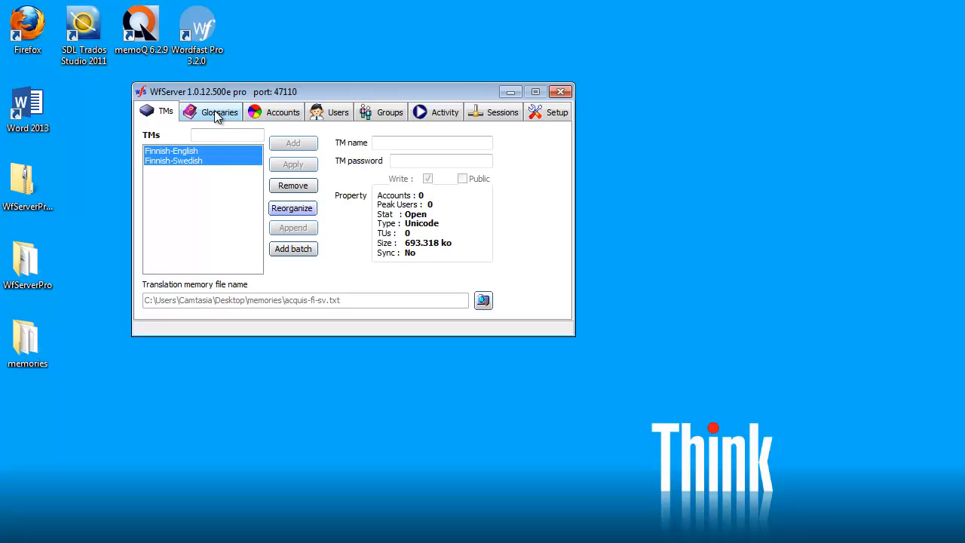
Step: Start a new account with the first translator's name plus "-FI-EN" as login and set Nb to 5
left_click(279, 113)
left_click(382, 141)
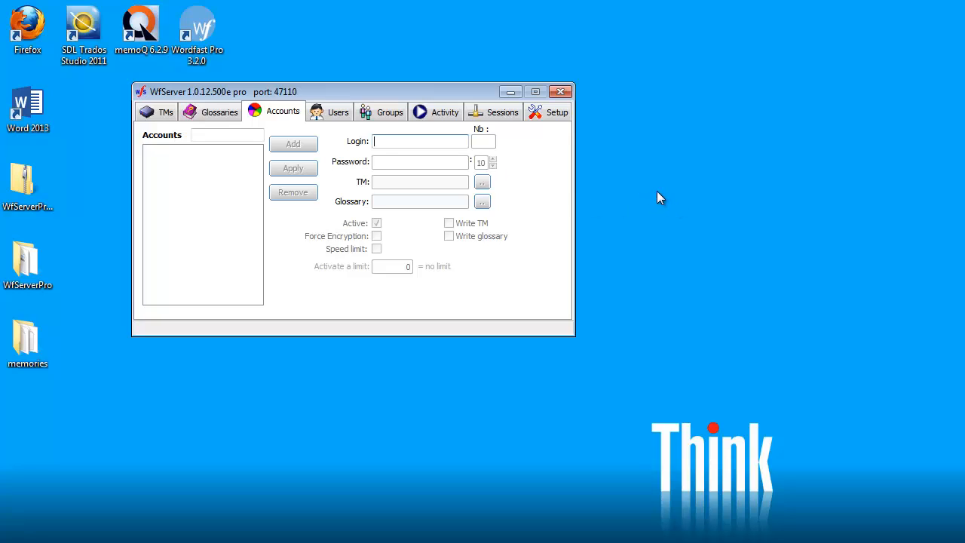
type("Liisa-FI")
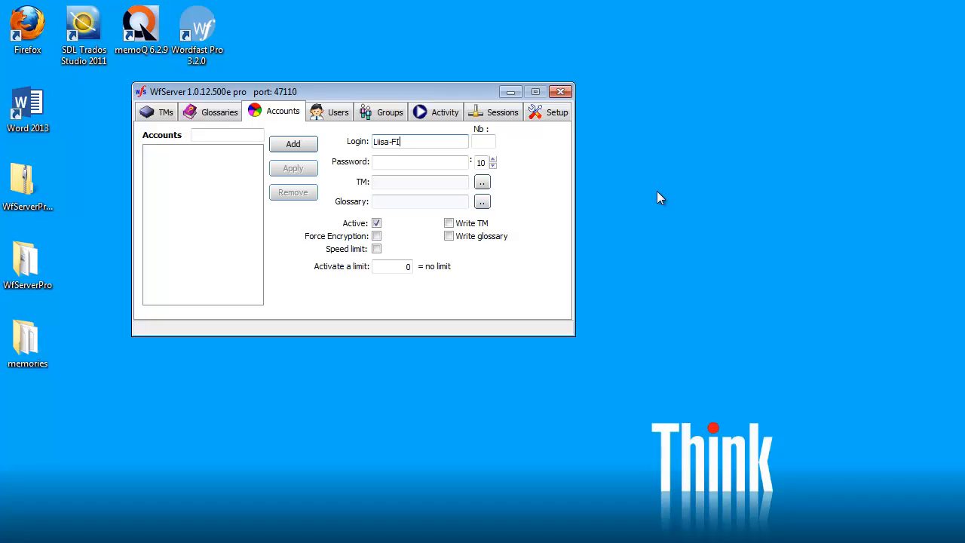
type("-EN")
key("Tab")
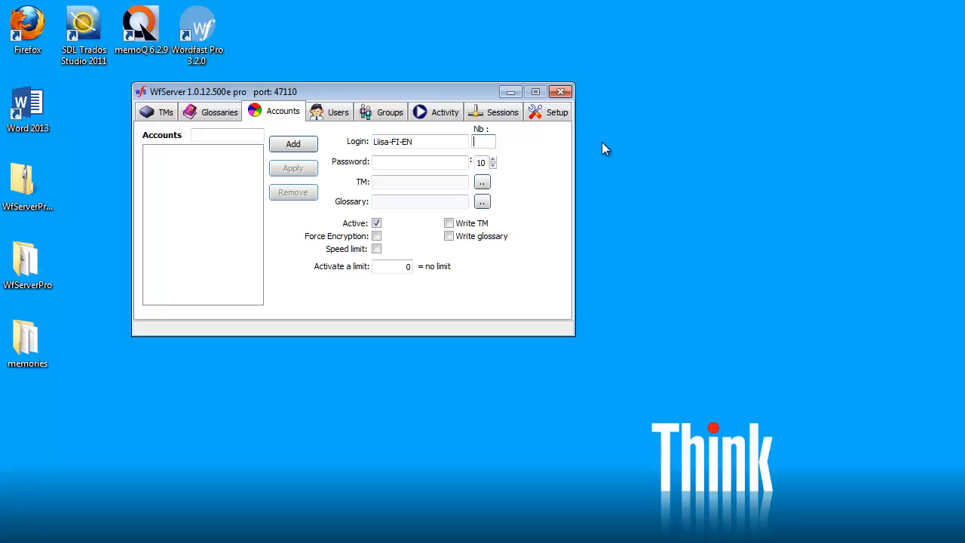
type("5")
Step: Assign the Finnish-English TM to the new account, enable Write TM and add the account
left_click(493, 167)
left_click(483, 180)
left_click(537, 216)
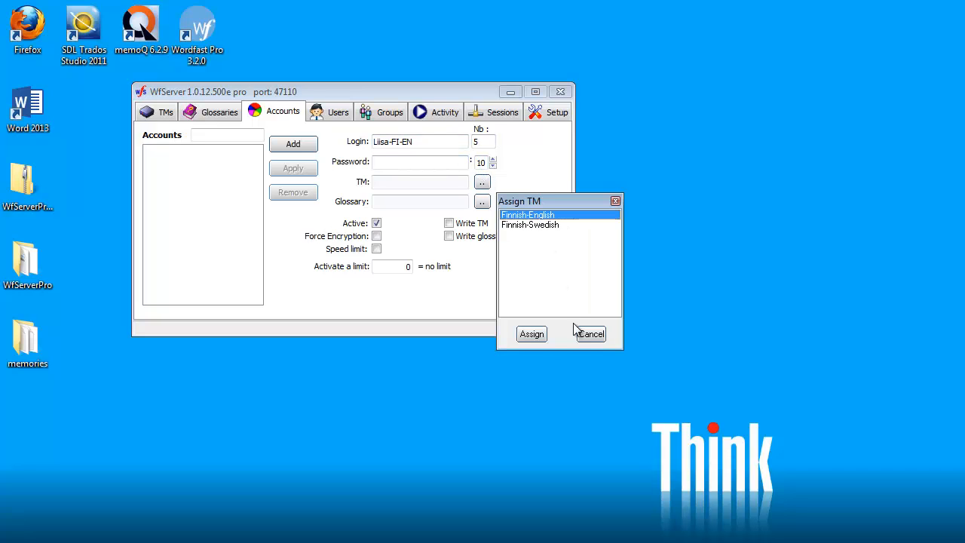
left_click(533, 336)
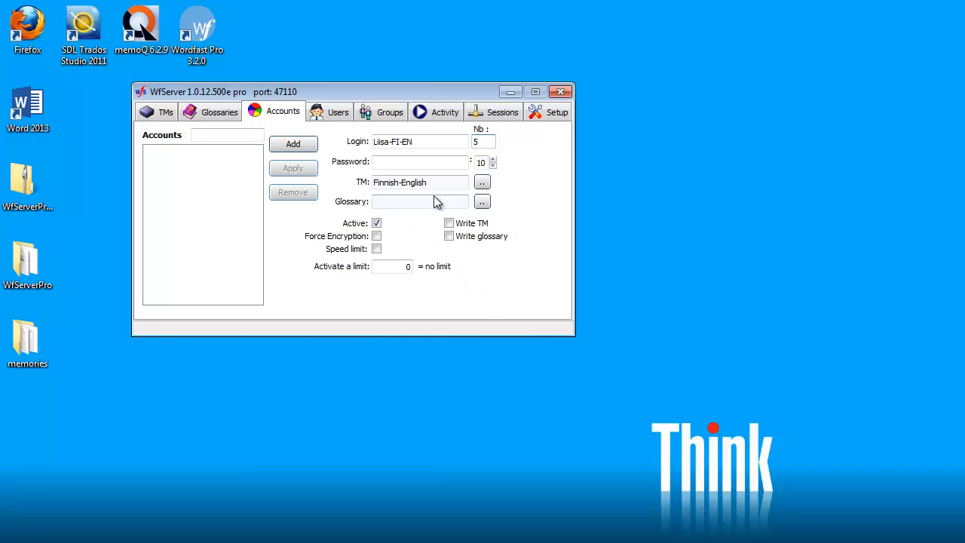
left_click(449, 224)
left_click(301, 151)
Step: Add another FI-EN account with the same settings, replacing the login's name part with the second translator's first name
double_click(384, 141)
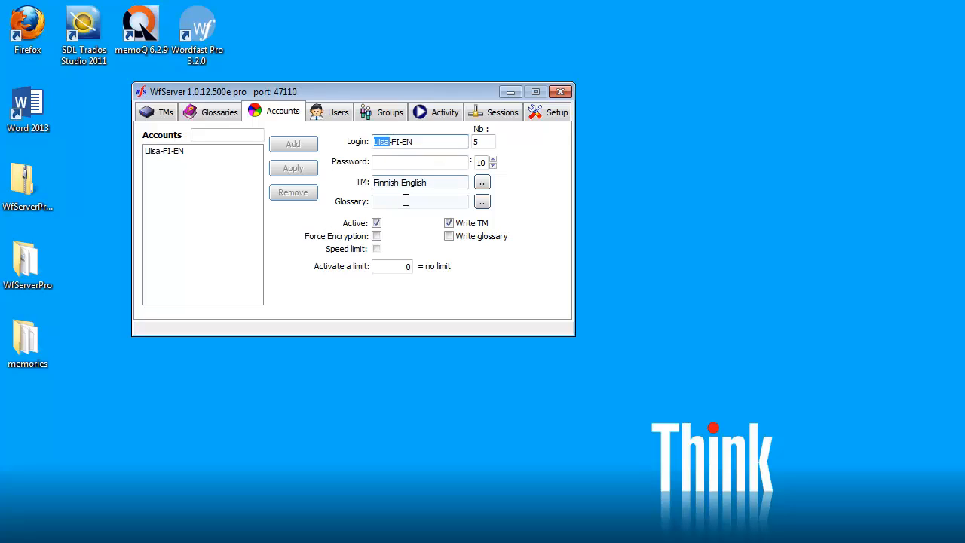
type("Matti")
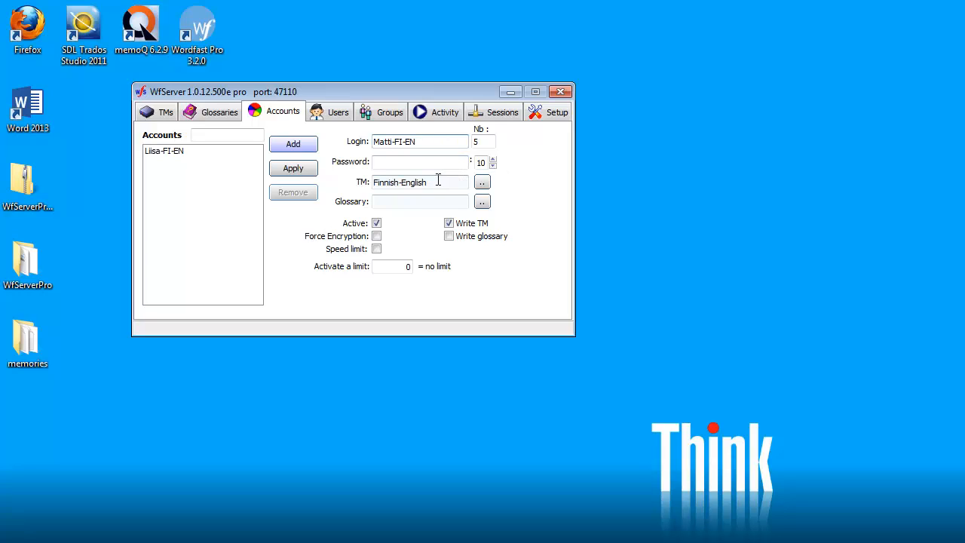
left_click(290, 146)
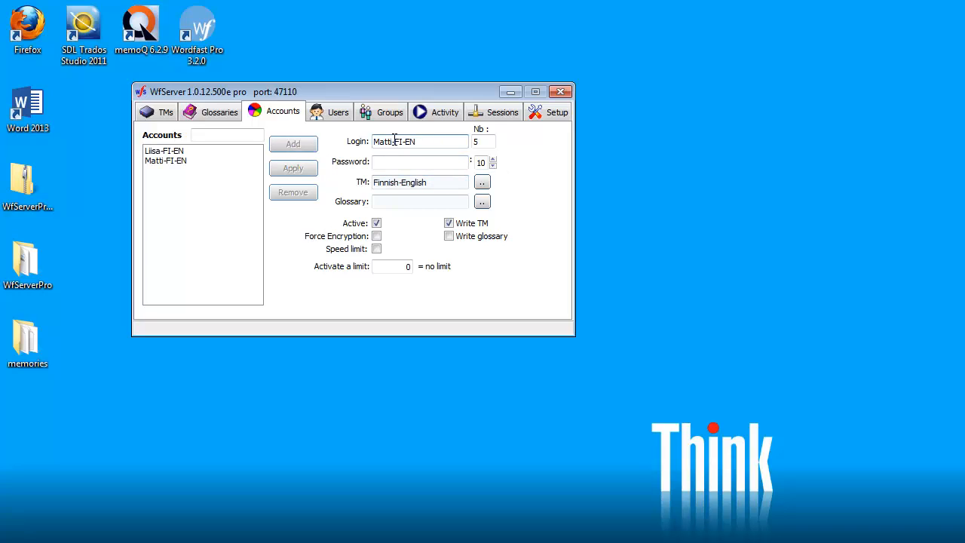
Step: Add a further account for the second translator, changing the login's ending to SV and keeping the Finnish-English TM
left_click(455, 141)
key("BackSpace")
key("BackSpace")
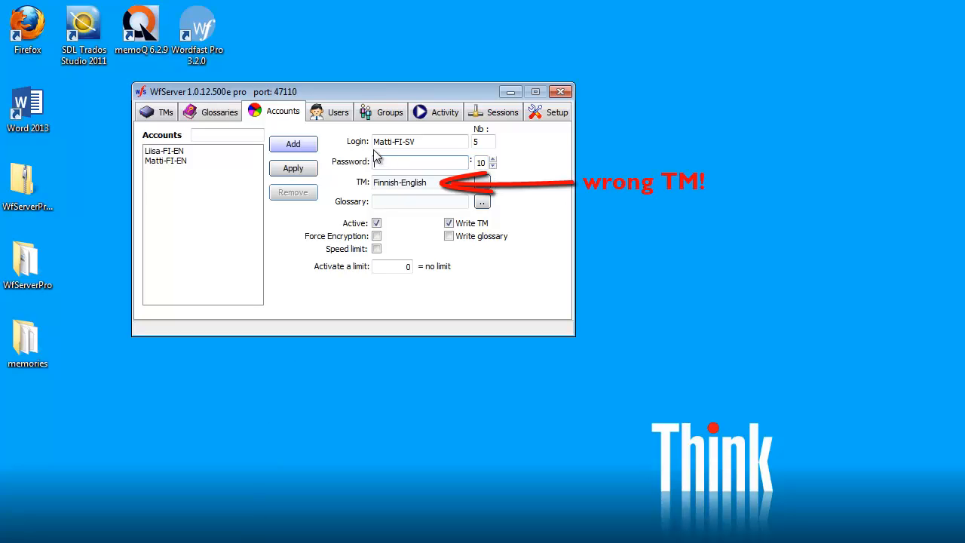
left_click(315, 144)
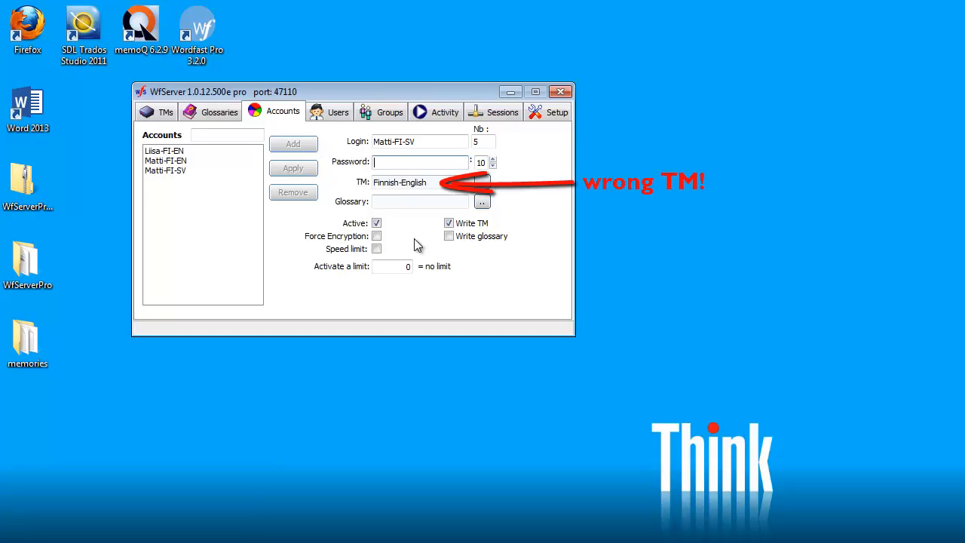
Step: Start another FI-SV account by replacing the name part of the login with the third translator's first name
left_click(393, 143)
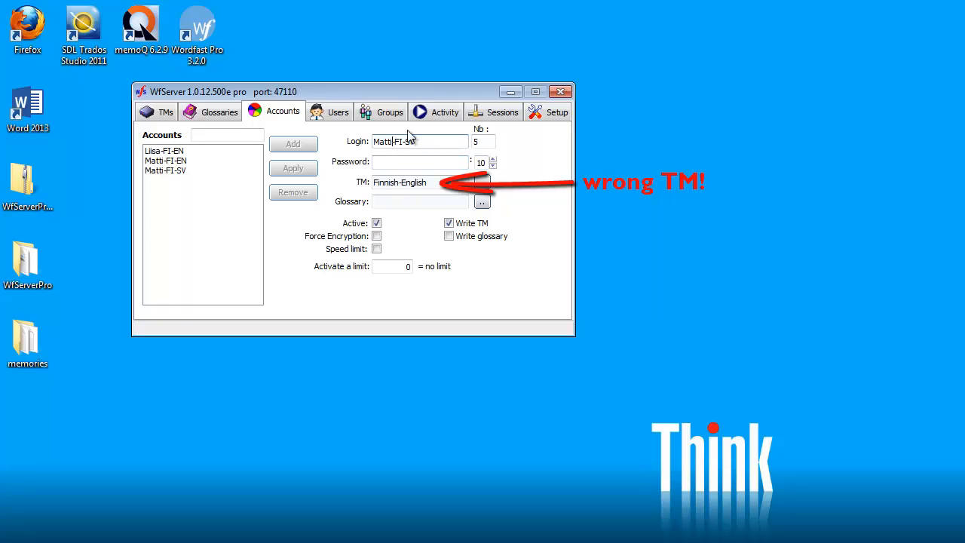
key("BackSpace")
key("BackSpace")
key("BackSpace")
key("BackSpace")
key("BackSpace")
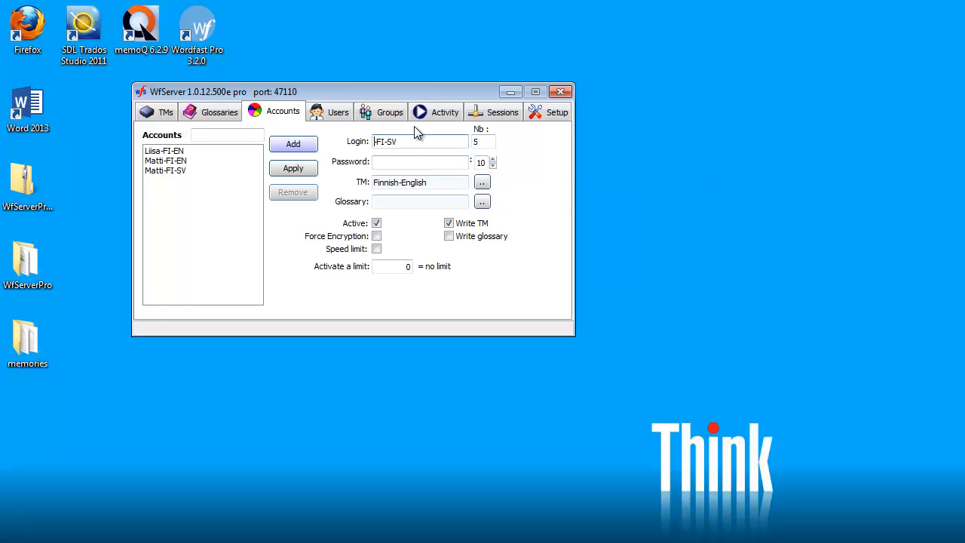
type("Lotta")
Step: Assign the Finnish-Swedish TM to the third translator's FI-SV account and add the account
left_click(482, 182)
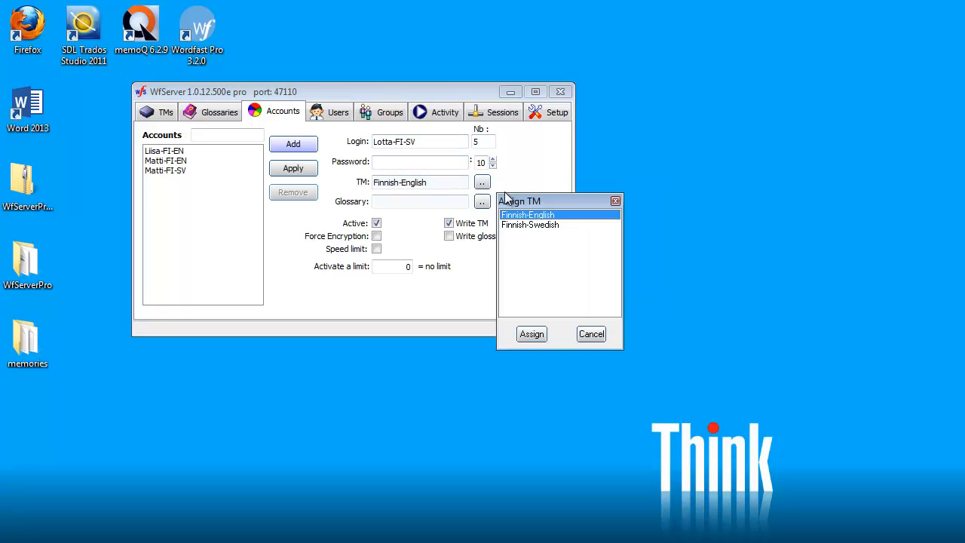
left_click(539, 224)
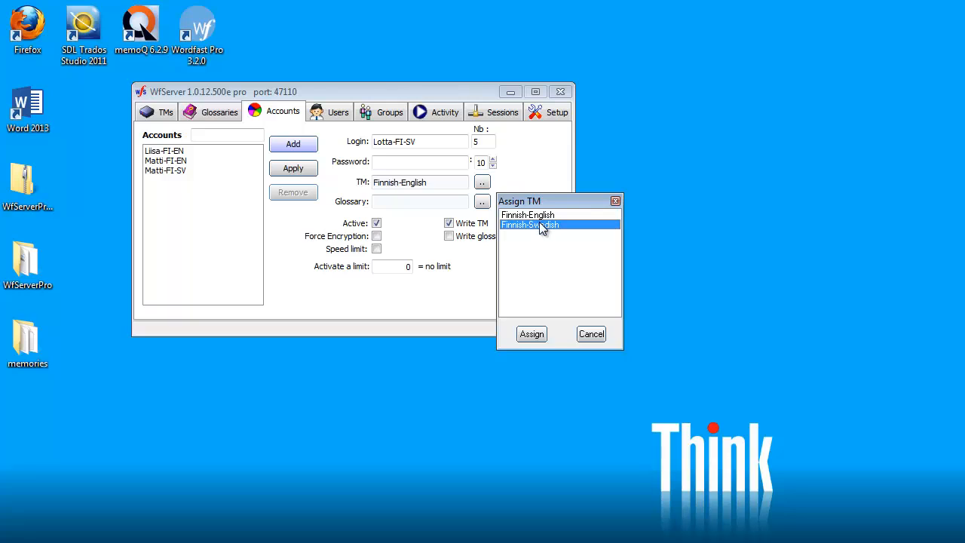
left_click(531, 334)
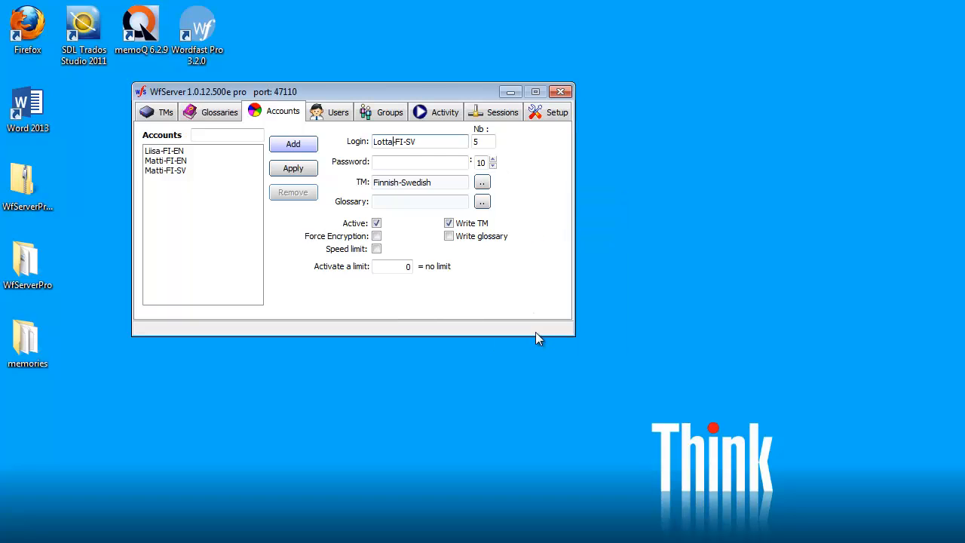
left_click(294, 145)
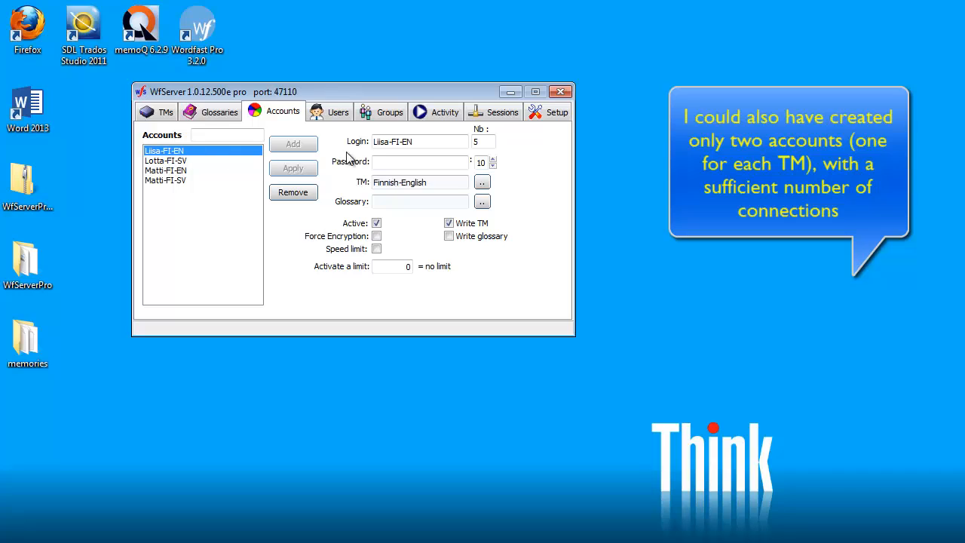
Step: Enter the account password for the first translator's FI-EN account and save it
left_click(468, 161)
type("***")
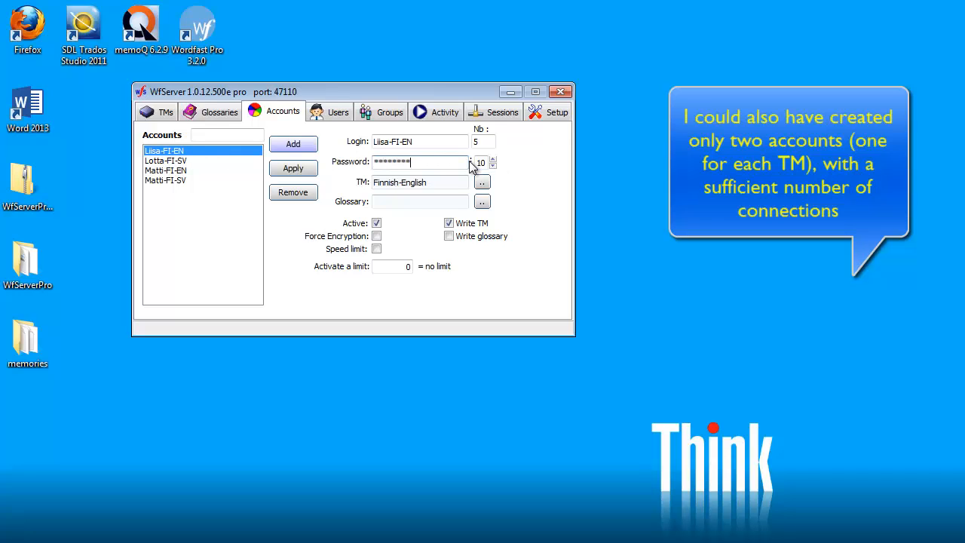
left_click(305, 148)
Step: Enter the account password for the third translator's FI-SV account and apply it
left_click(162, 161)
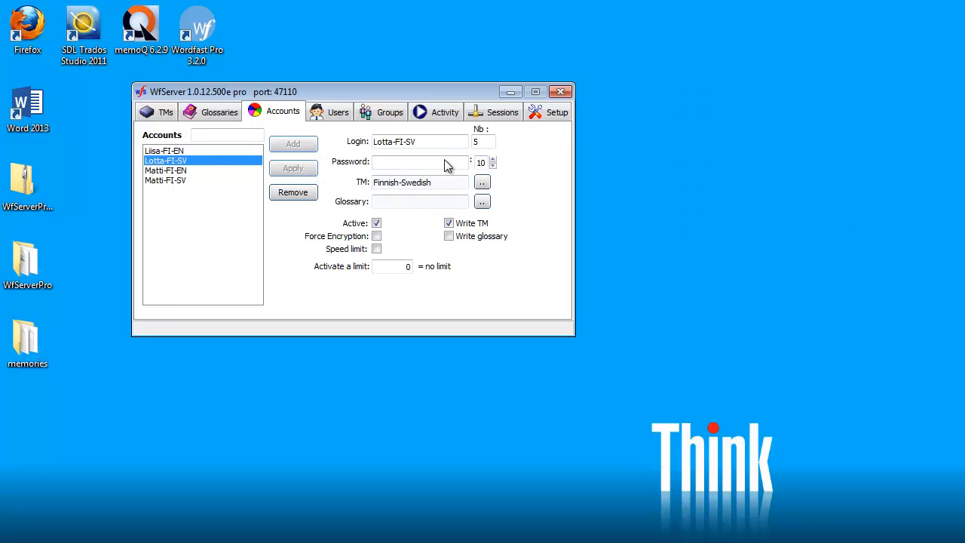
left_click(382, 160)
type("*")
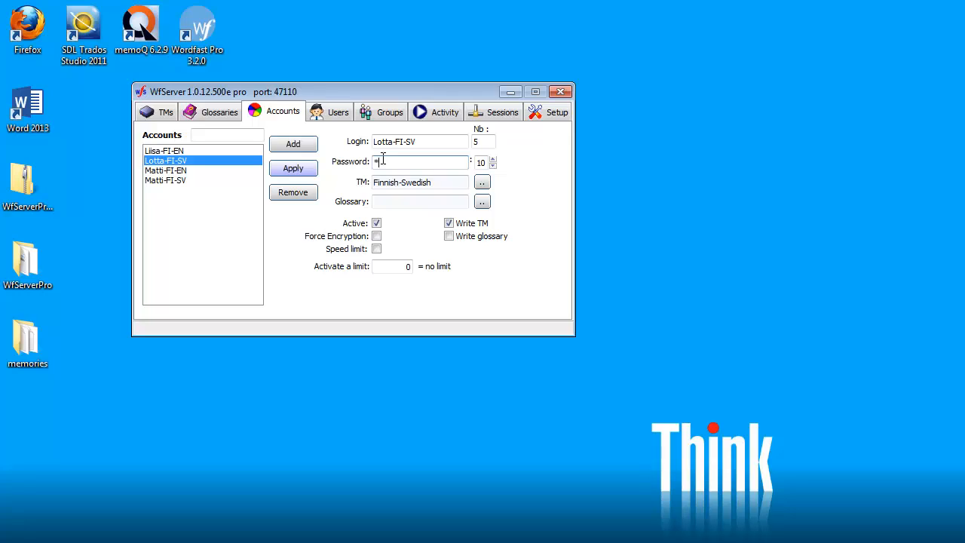
type("****")
left_click(296, 168)
Step: Enter the account password for the second translator's FI-EN account and apply it
left_click(192, 171)
left_click(387, 162)
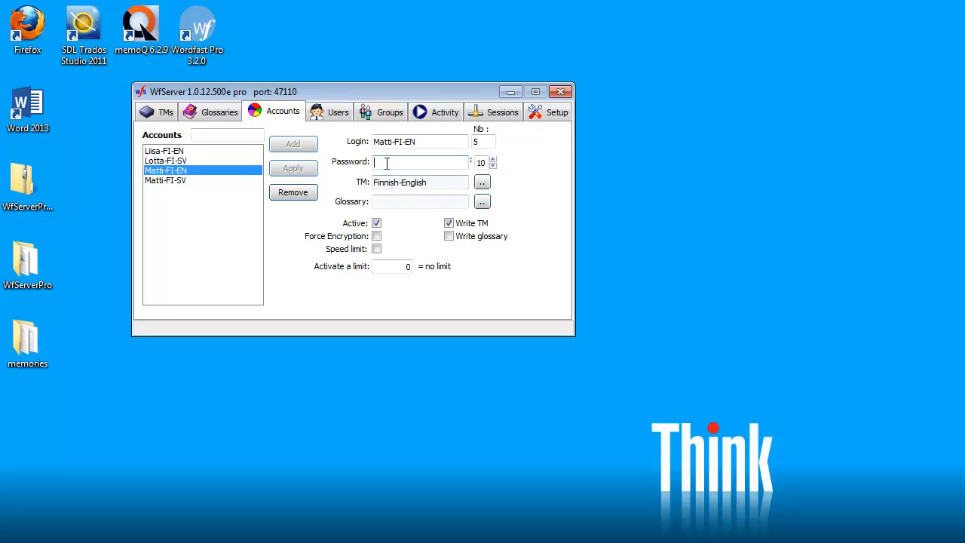
type("***")
left_click(273, 172)
Step: Enter the account password for the second translator's FI-SV account and apply it
left_click(178, 181)
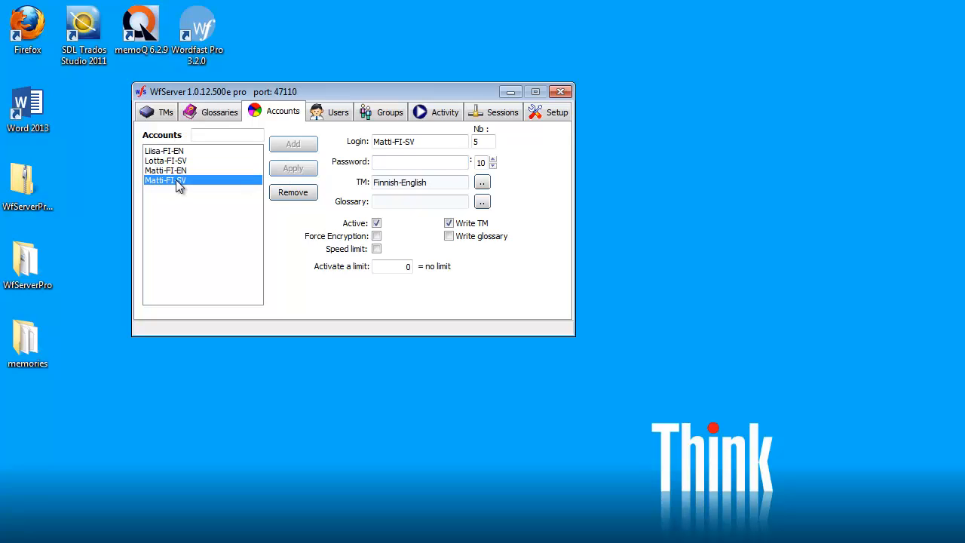
left_click(393, 160)
type("****")
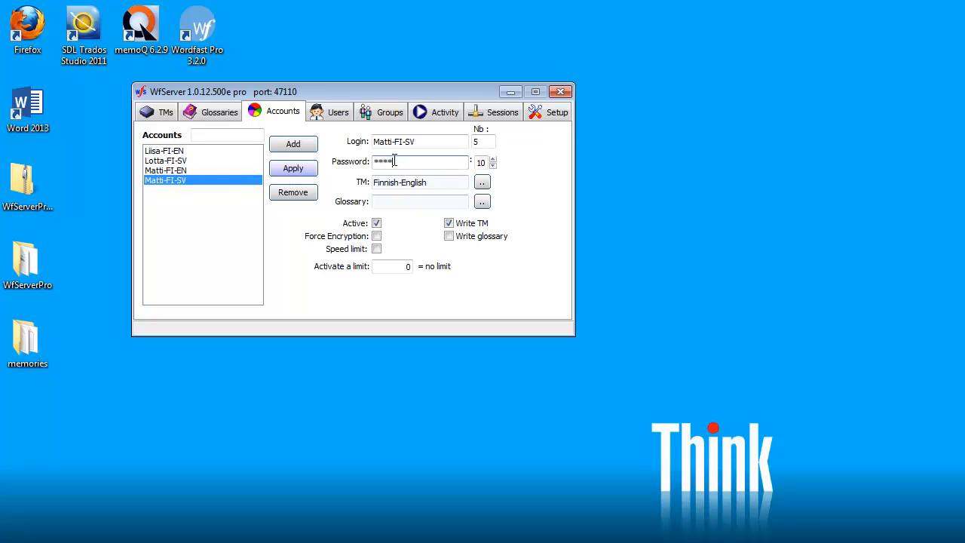
type("*****")
left_click(301, 171)
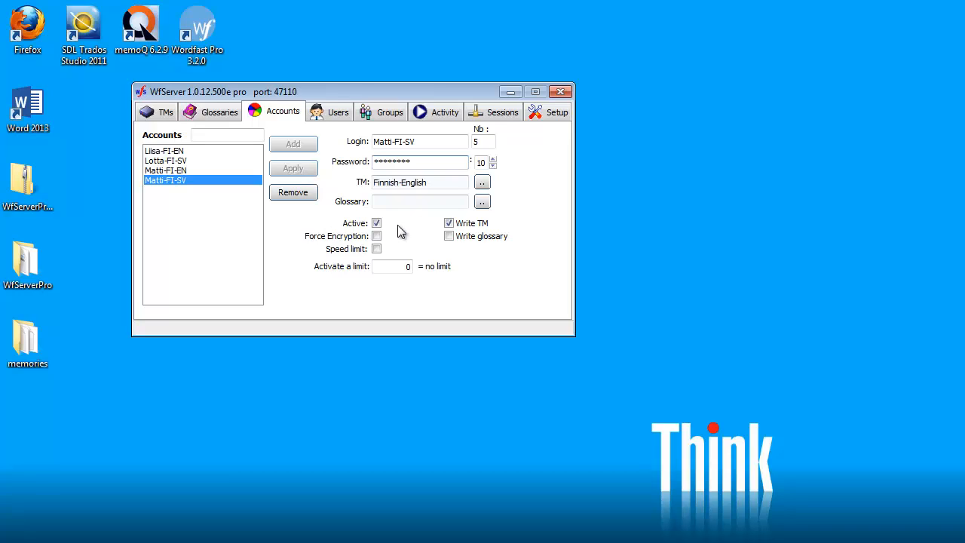
Step: Examine the users, groups, activity log and sessions, plus the general, network, TM and account setup options
left_click(336, 119)
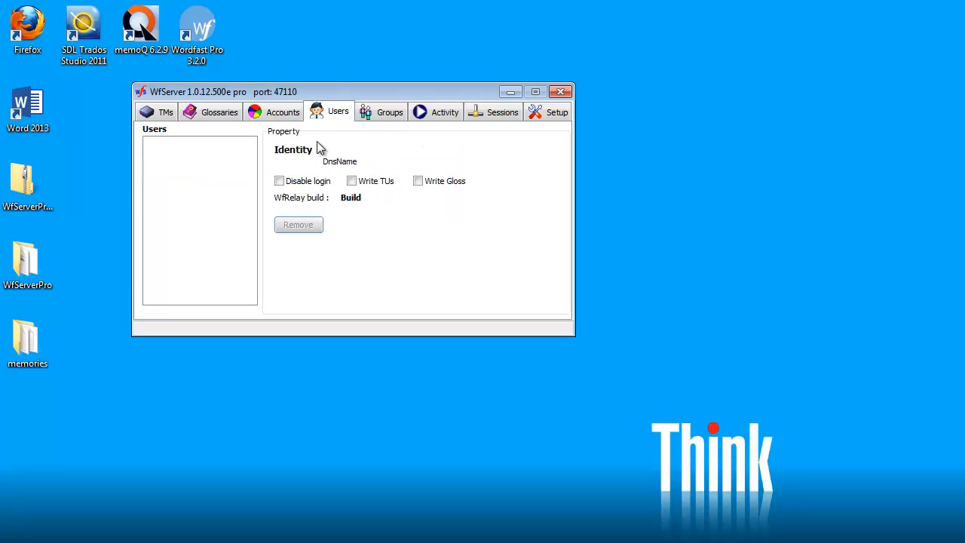
left_click(390, 113)
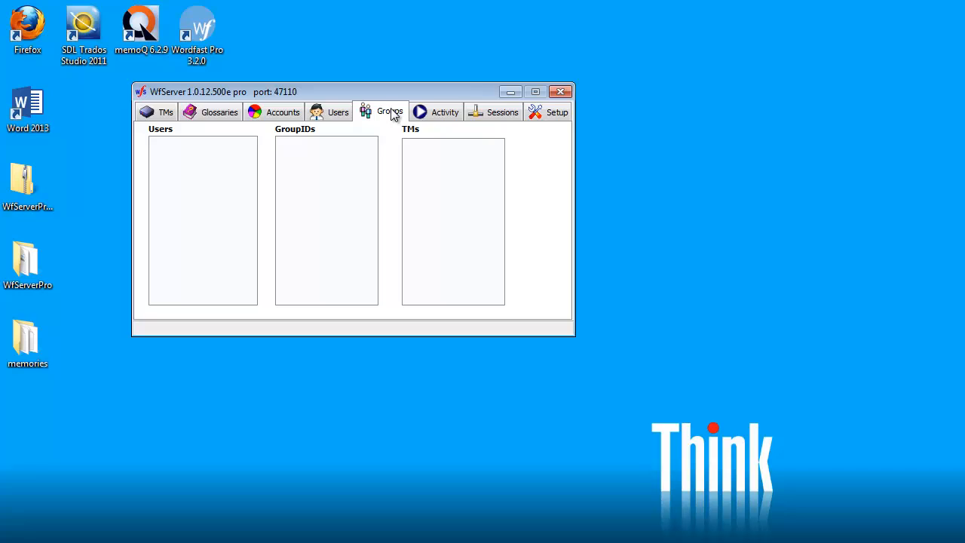
left_click(447, 113)
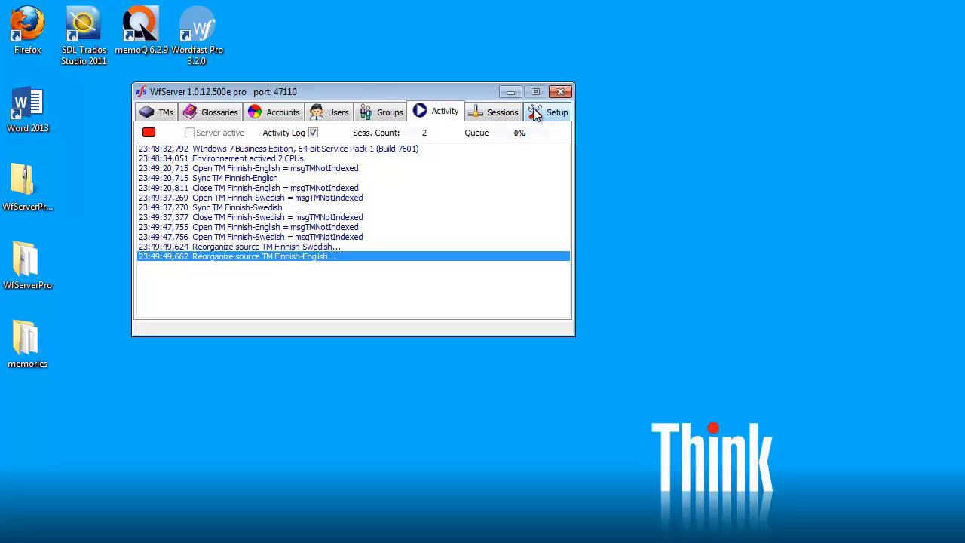
left_click(505, 113)
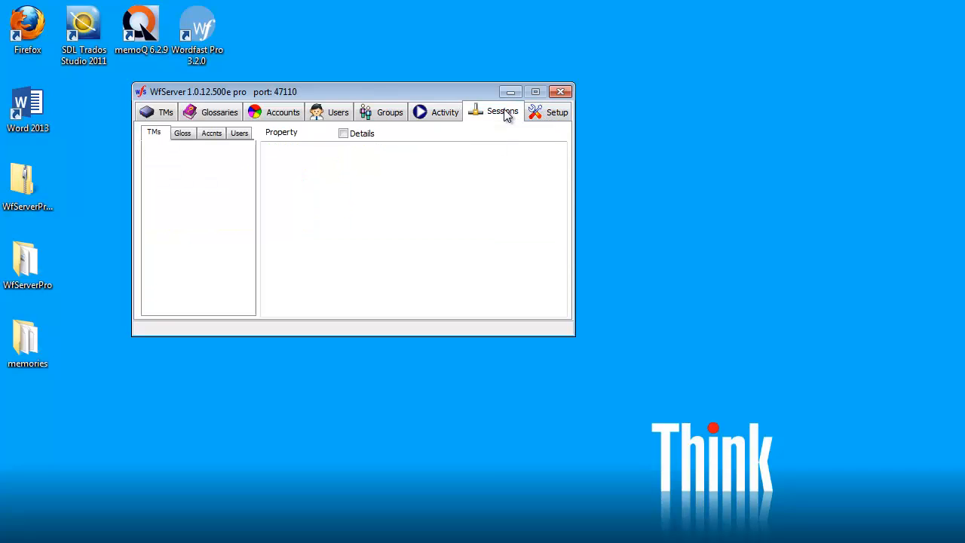
left_click(548, 117)
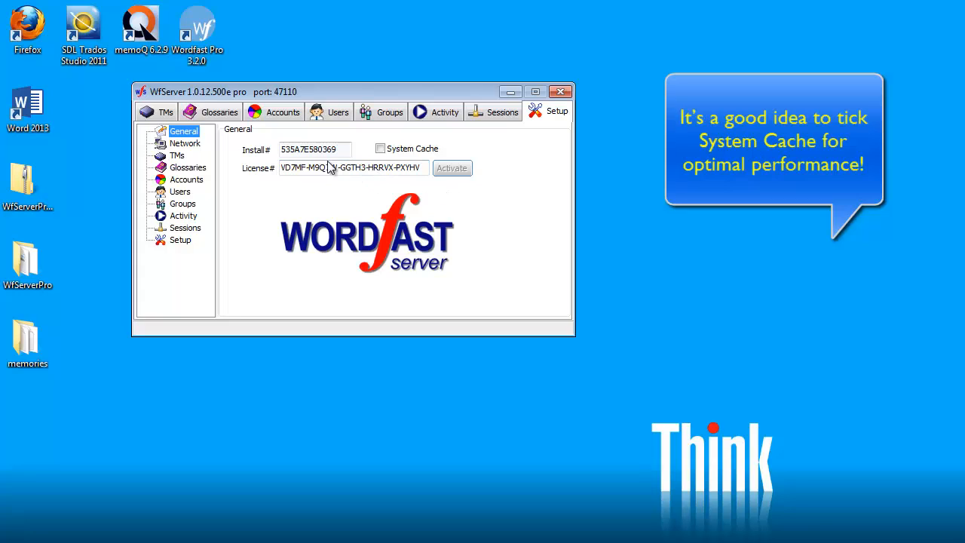
left_click(187, 146)
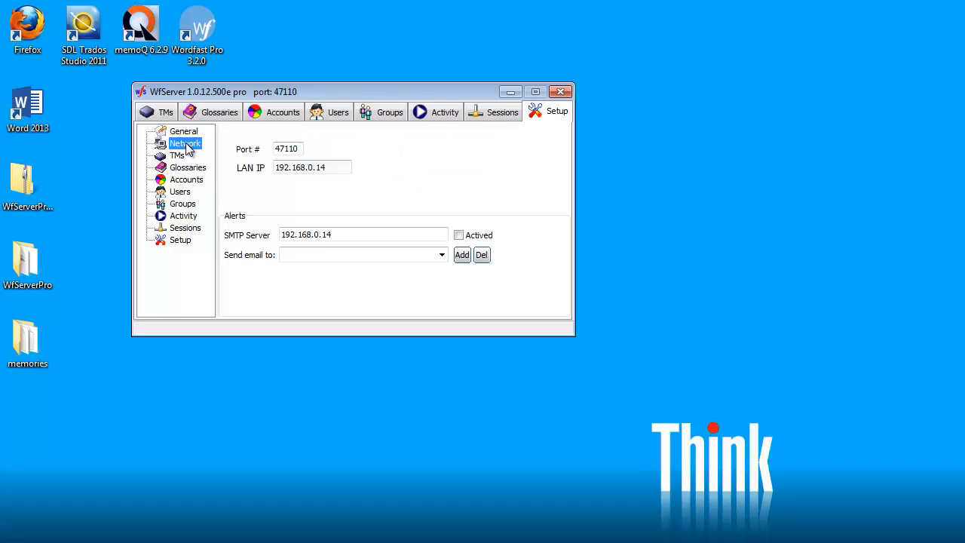
left_click(338, 167)
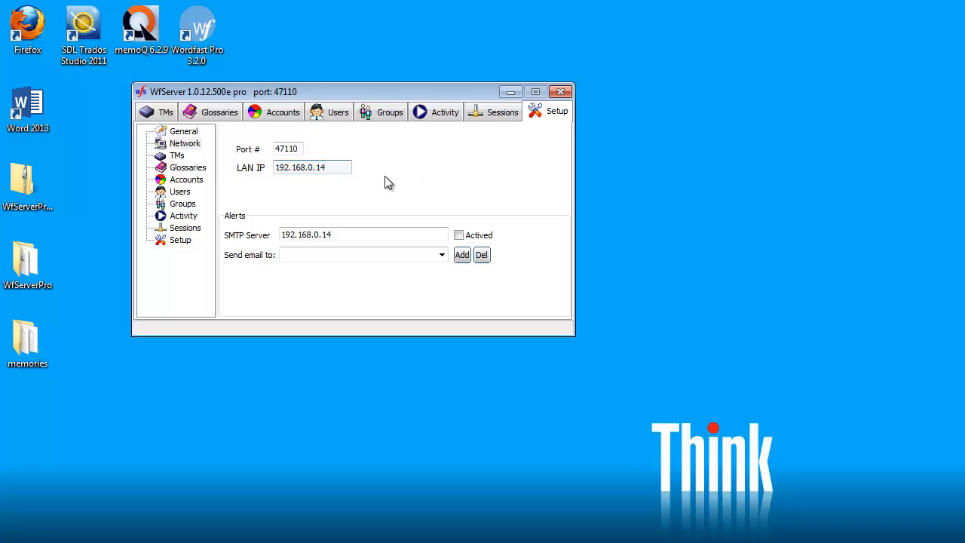
left_click(176, 156)
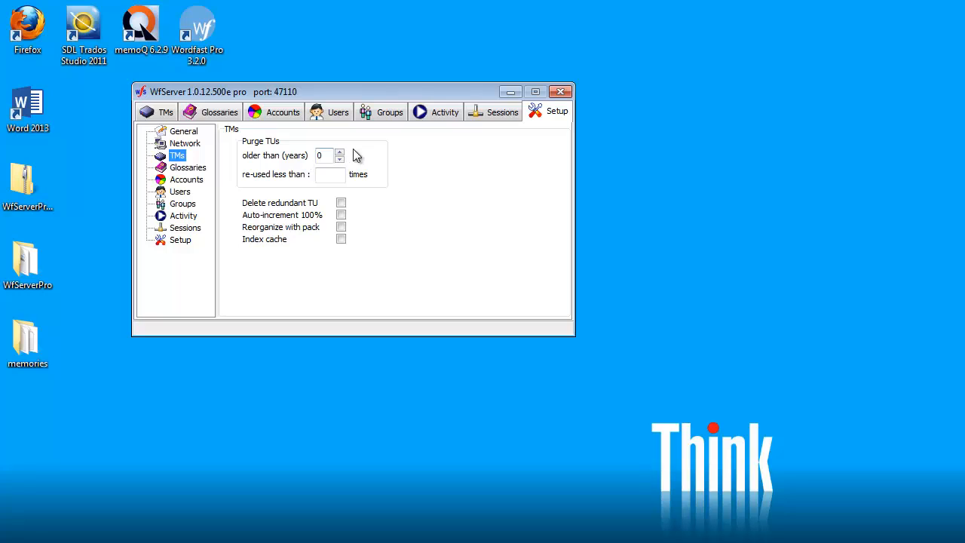
left_click(195, 185)
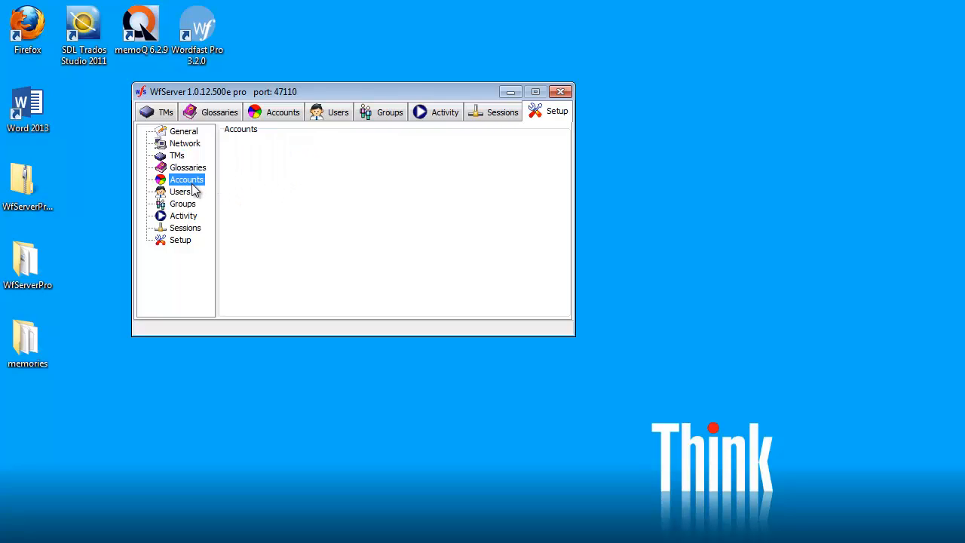
Step: Turn off Minimize in the Activity setup and review the Sessions setup options
left_click(184, 218)
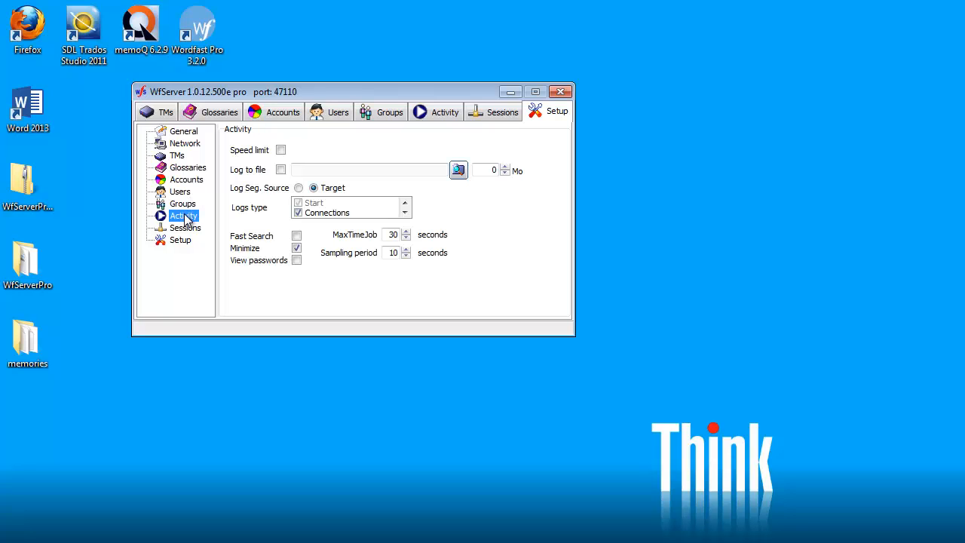
left_click(298, 250)
left_click(181, 228)
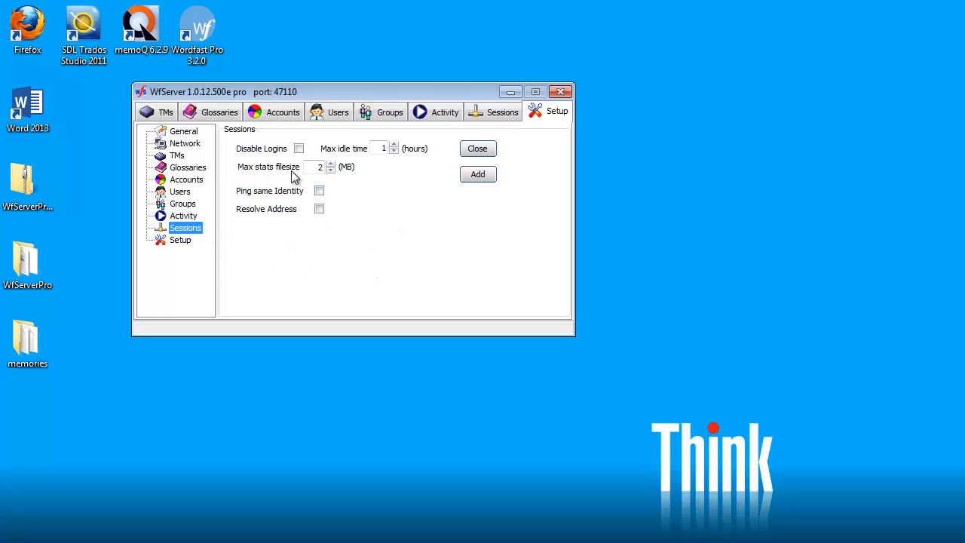
Step: Check the properties of the Finnish-English and Finnish-Swedish TMs and activate the server
left_click(156, 113)
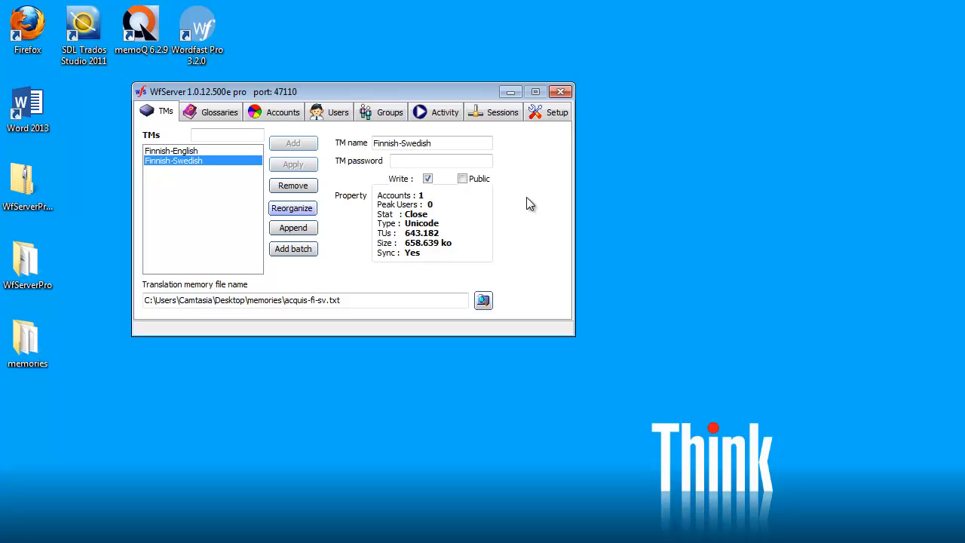
left_click(167, 152)
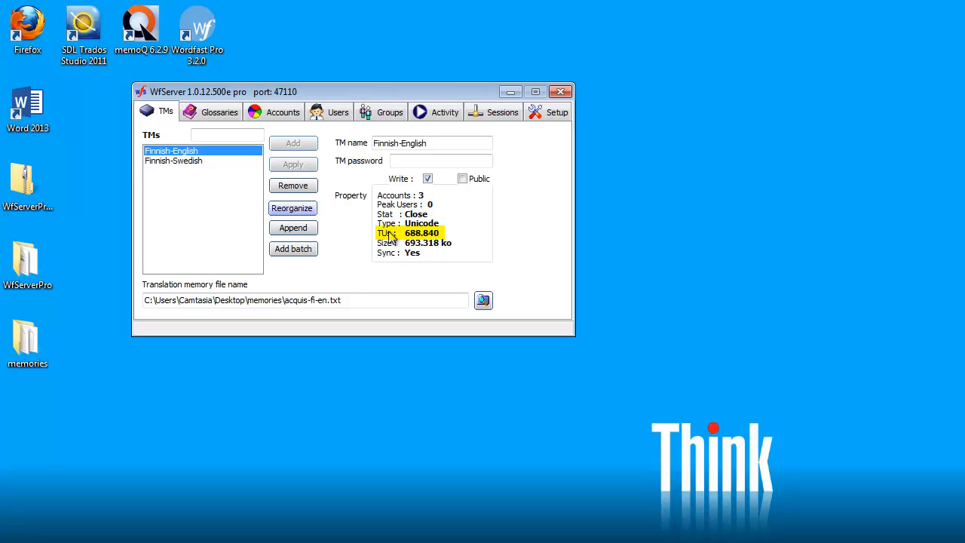
left_click(193, 161)
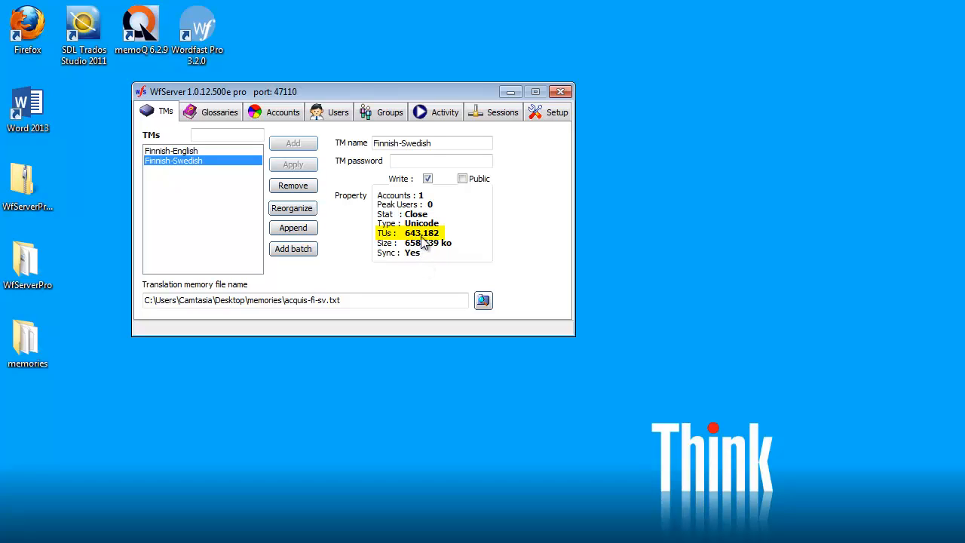
left_click(444, 115)
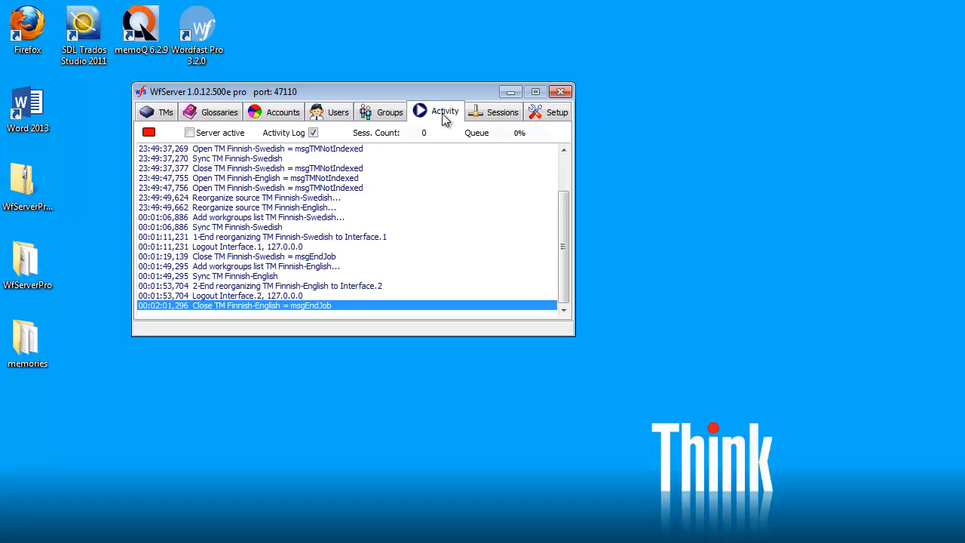
left_click(189, 134)
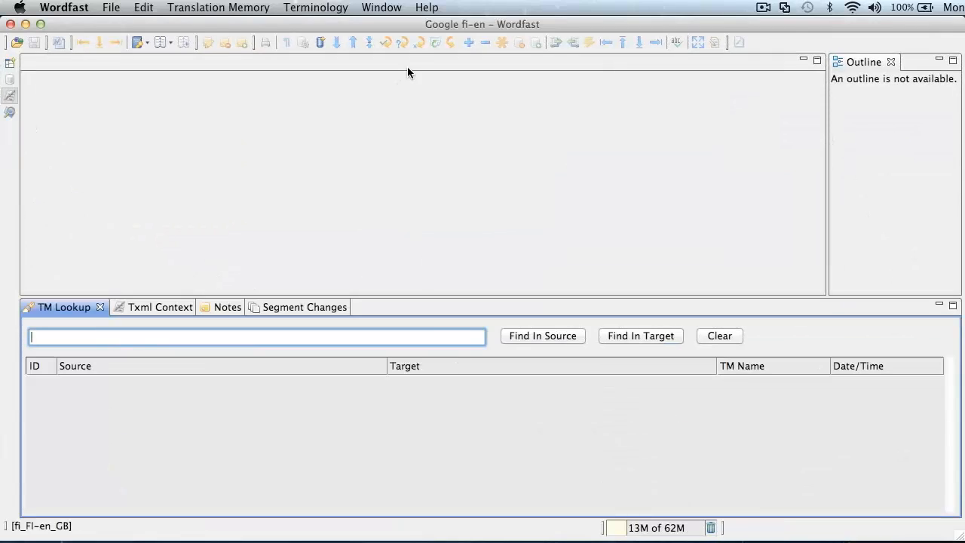
Step: Switch to Wordfast Pro and check which version is installed
left_click(424, 9)
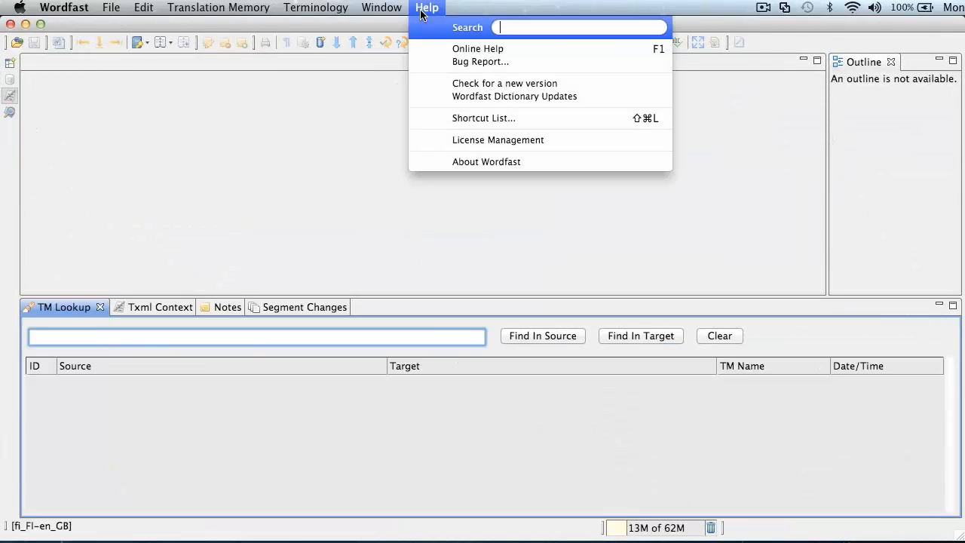
left_click(464, 162)
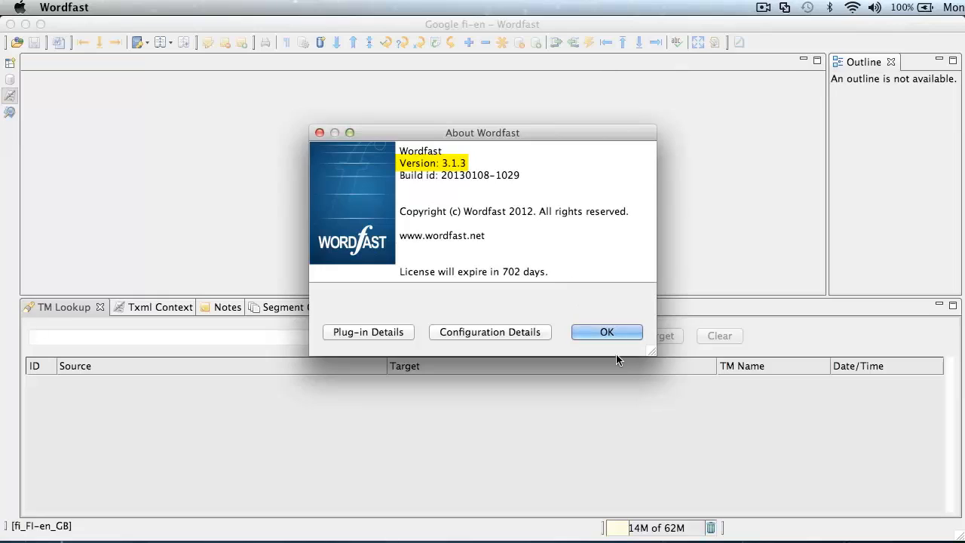
left_click(611, 334)
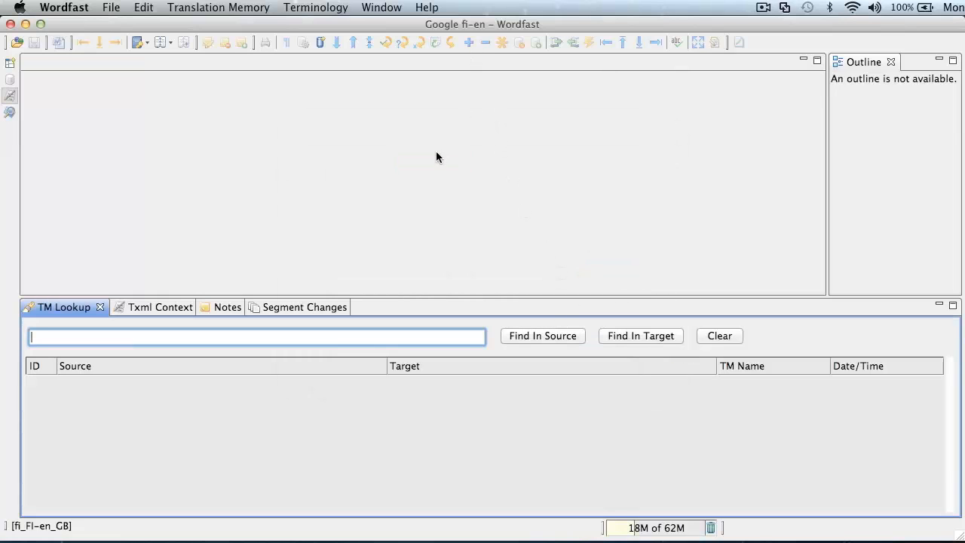
Step: Start adding a remote GLTM memory with a wf:// URL containing the Finnish-English translator account's username and password and server address 192.168.0.14
left_click(204, 9)
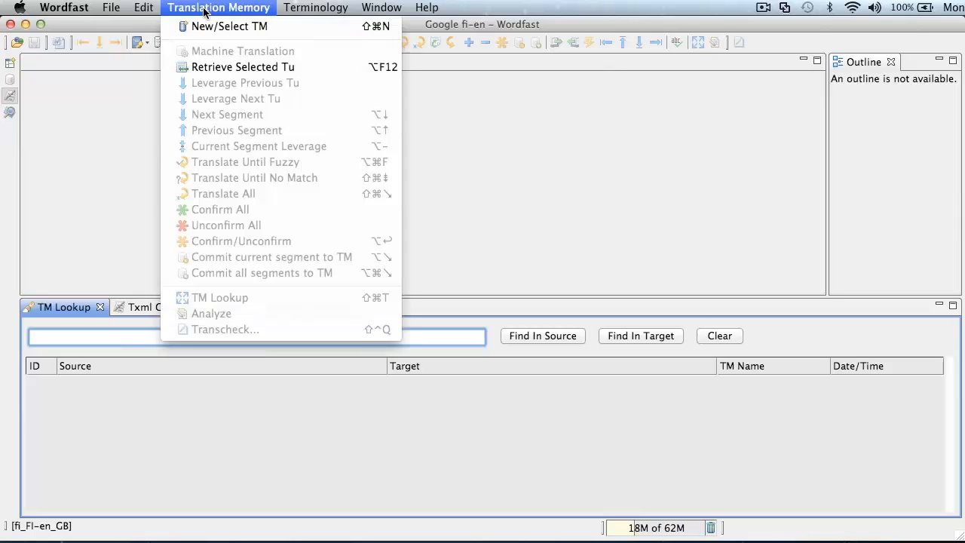
left_click(211, 28)
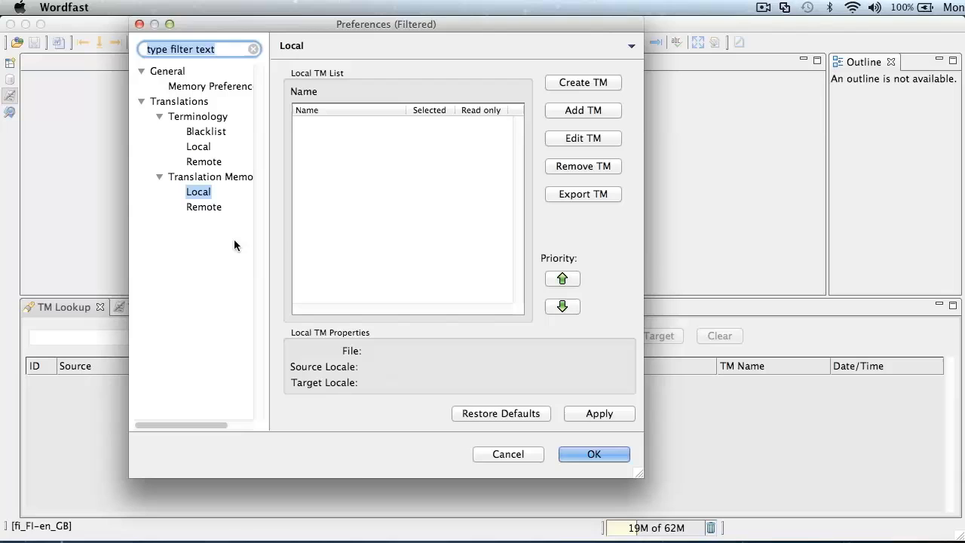
left_click(200, 208)
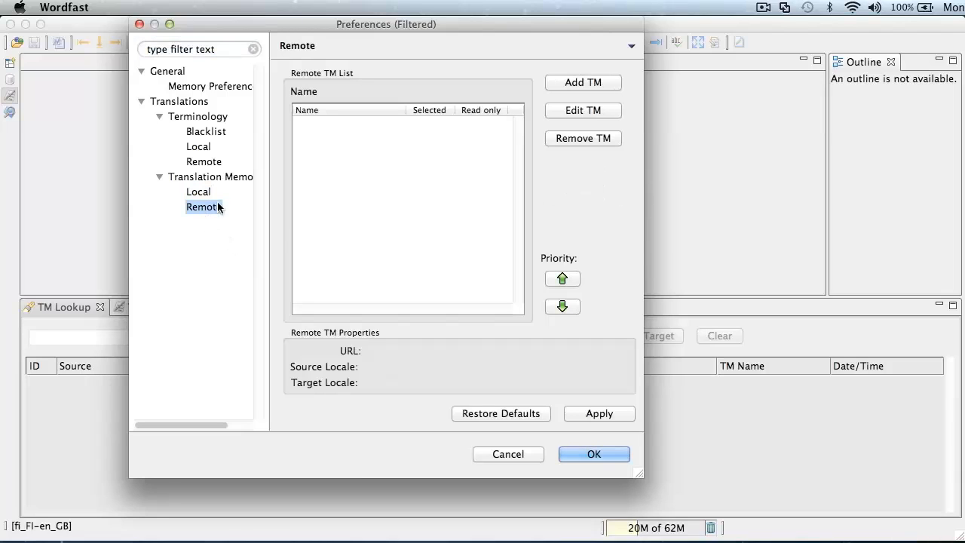
left_click(581, 83)
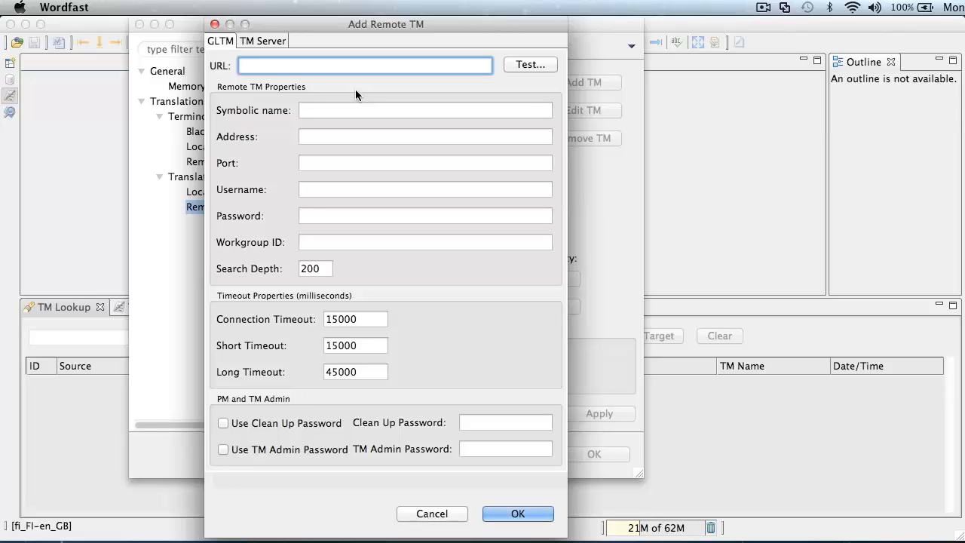
type("wf://")
type("Liisa-")
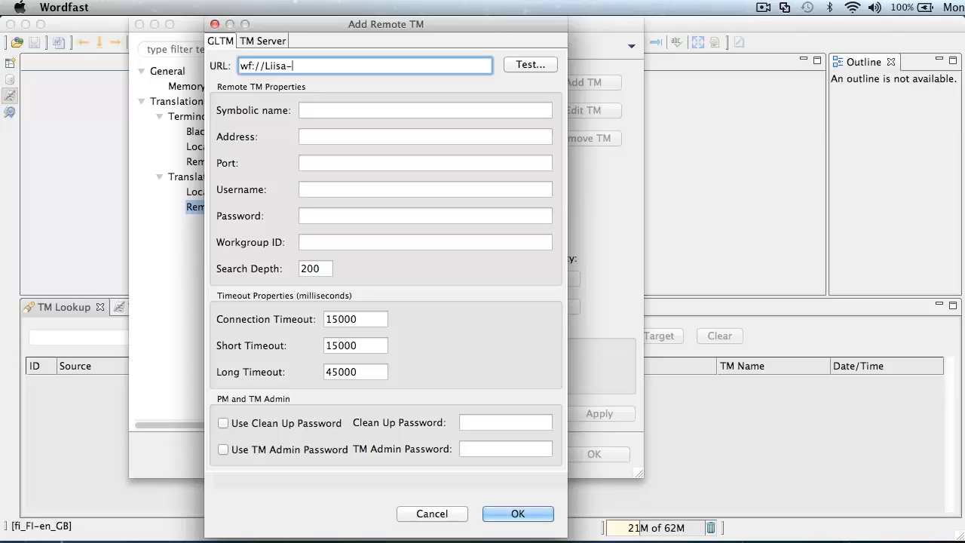
type("FI-")
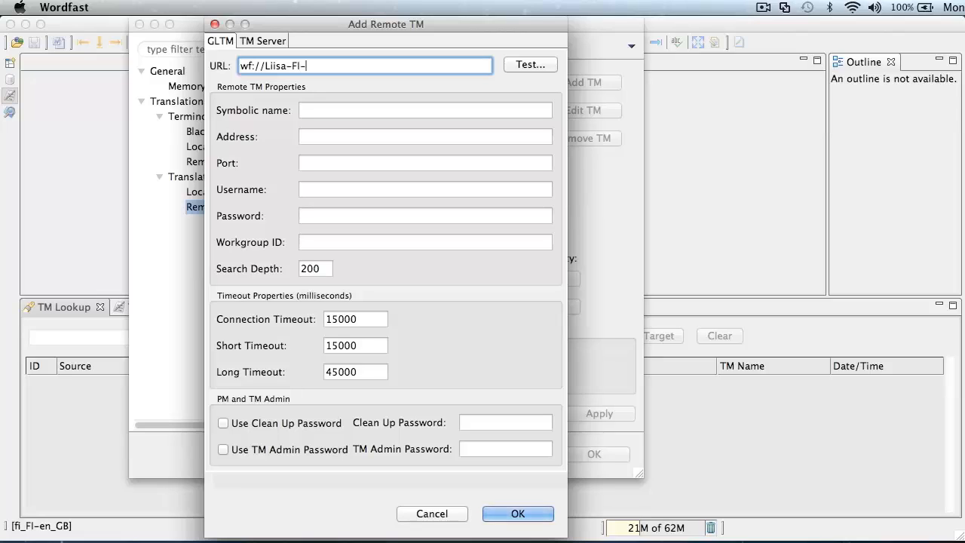
type("EN:password@192")
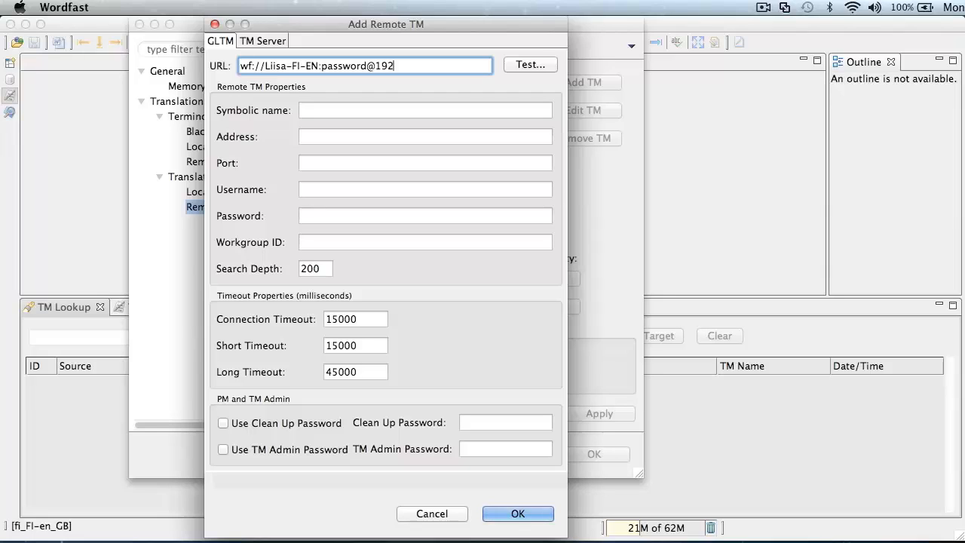
type(".168")
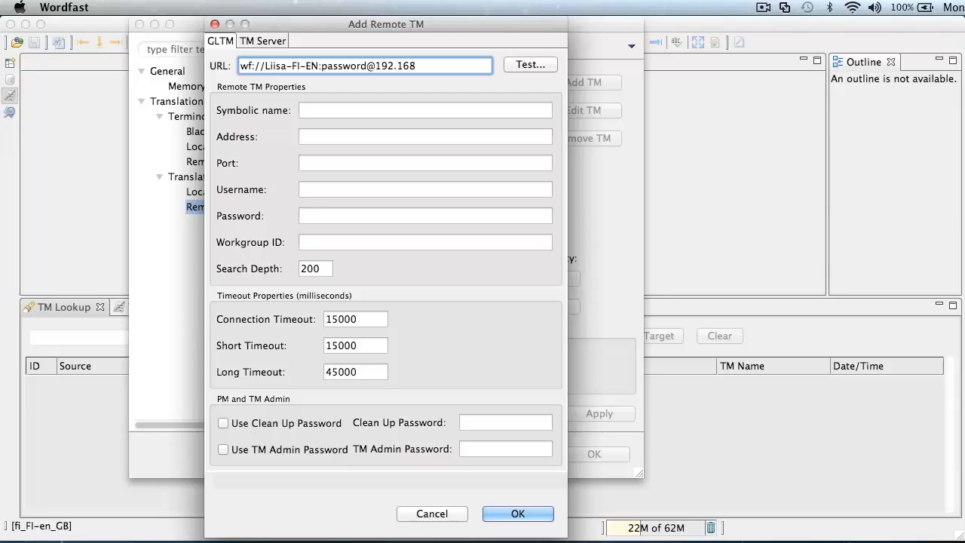
type(".0.14")
Step: Test the connection to the Finnish-English remote TM and add it to the project
left_click(529, 64)
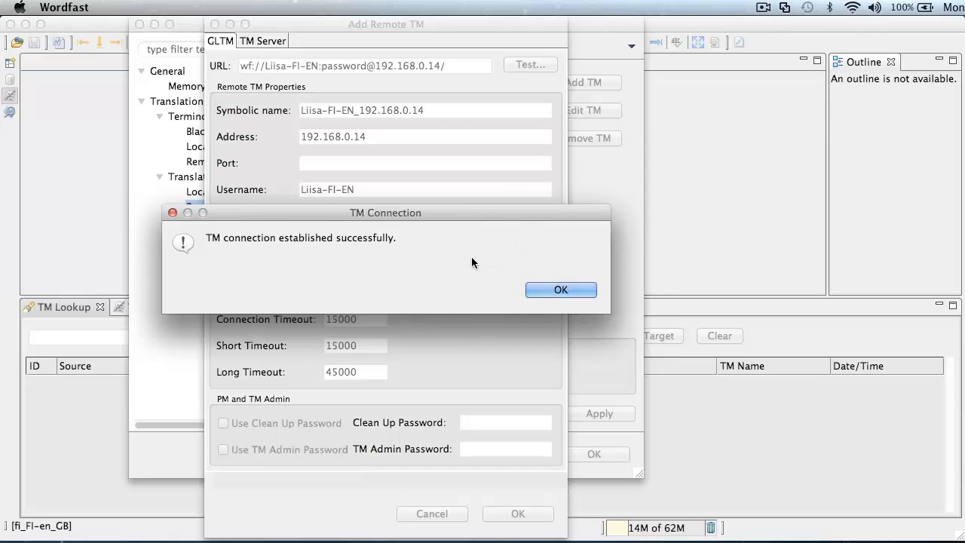
left_click(556, 288)
left_click(517, 512)
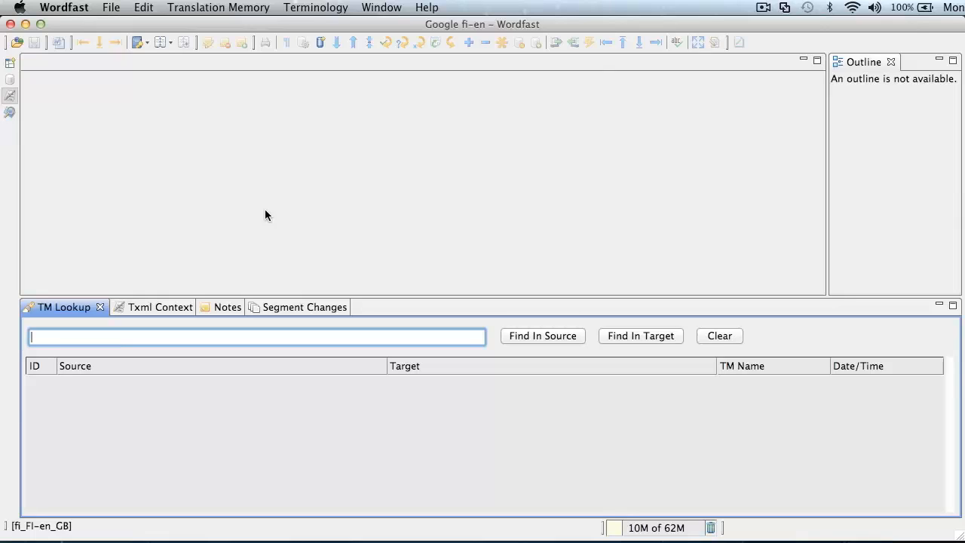
Step: Look up "kannustin" in the source segments of the Finnish-English TM and enlarge the results view
type("kannustin")
left_click(529, 334)
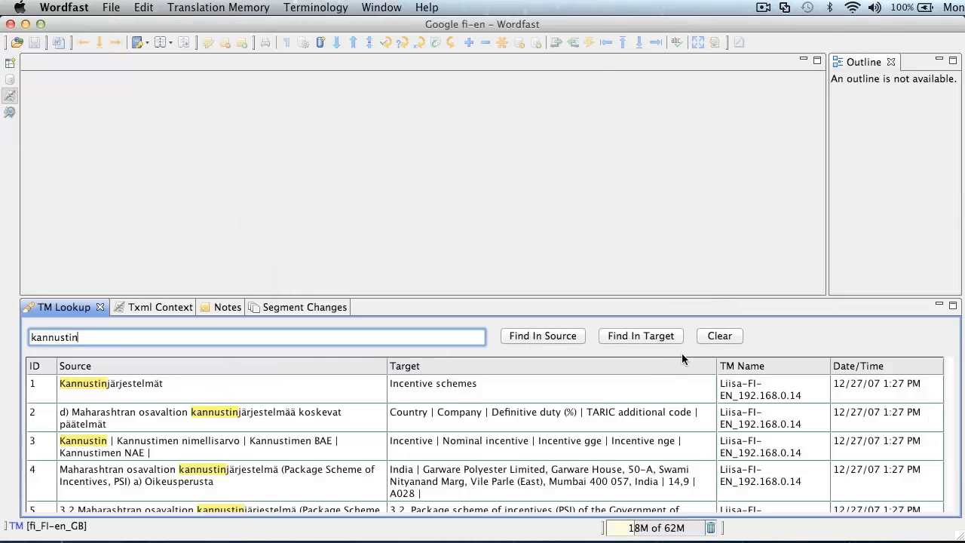
left_click(951, 305)
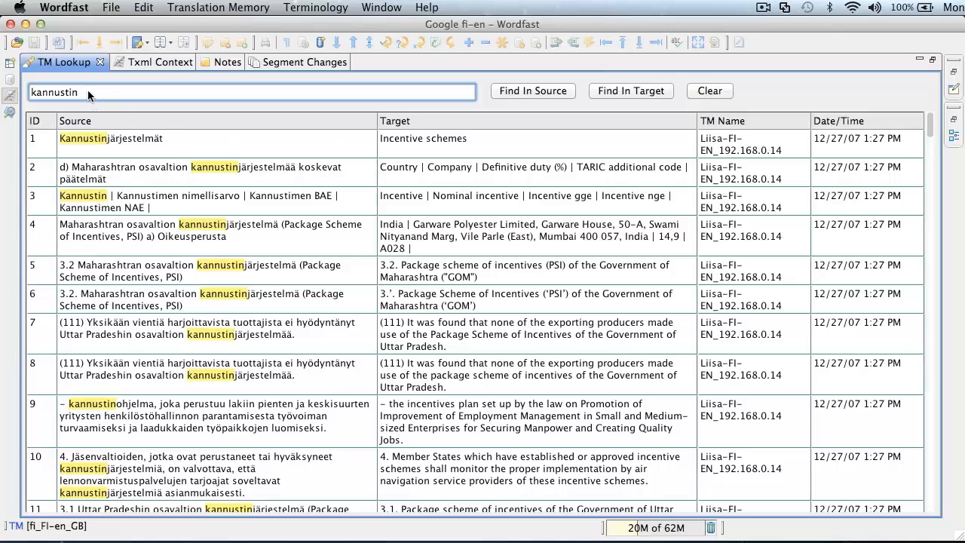
Step: Replace the lookup term with "hiilidioksidipäästö" and search the Finnish-English TM's source segments for it
key("super+a")
key("BackSpace")
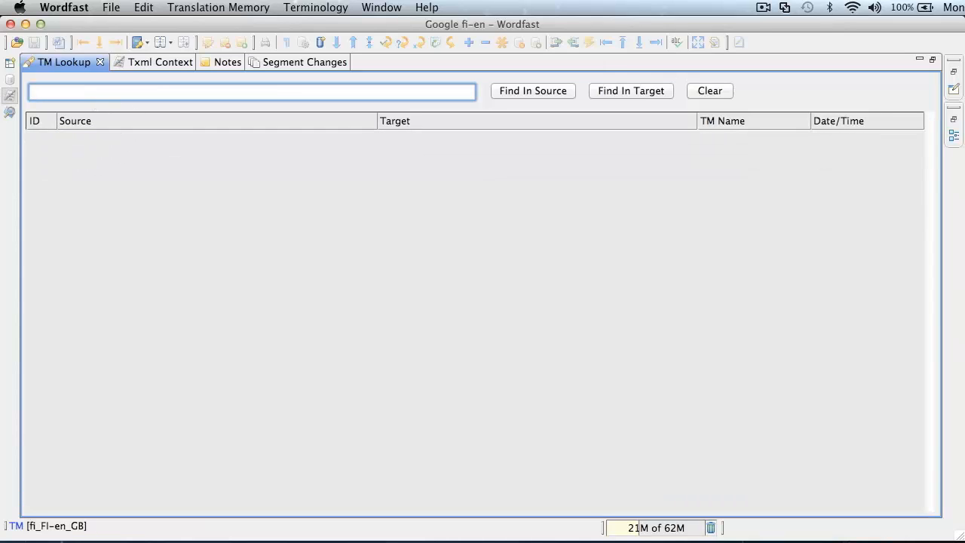
type("hiilidioksidipäästö")
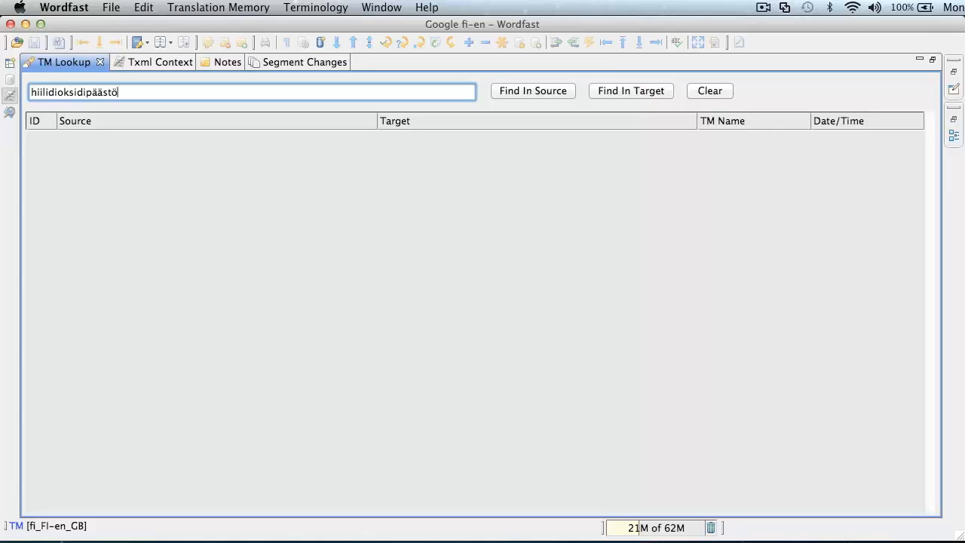
left_click(533, 90)
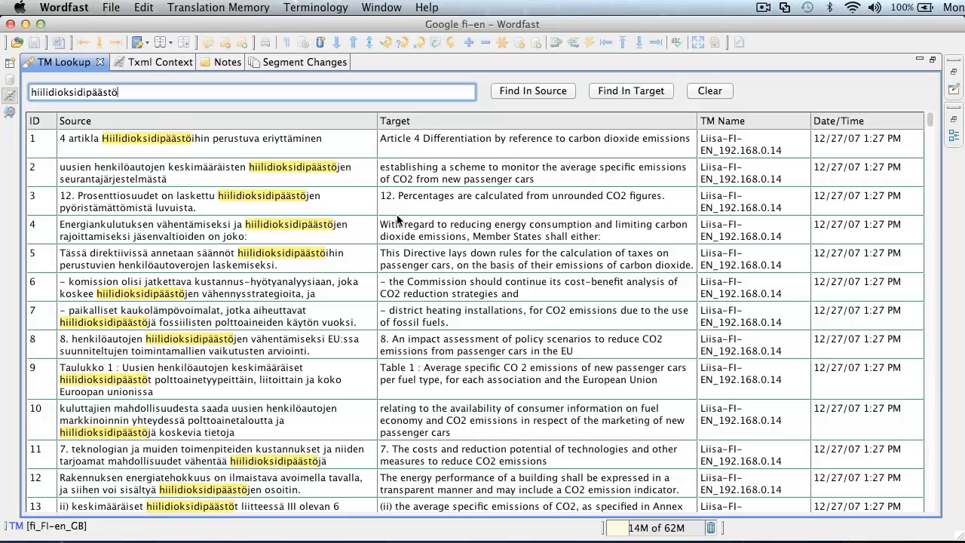
mouse_move(488, 170)
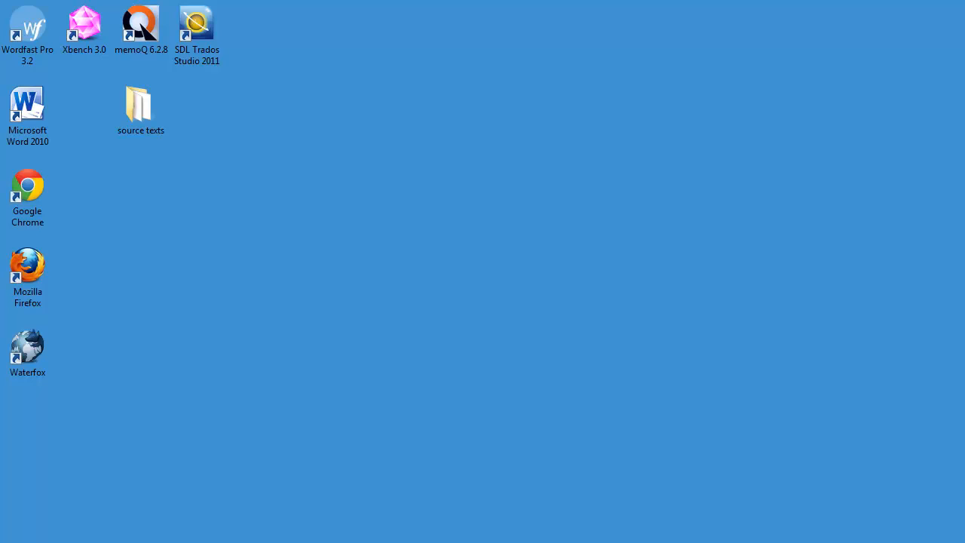
Step: Switch to Wordfast Pro on the Windows computer and check which version is installed
left_click(175, 541)
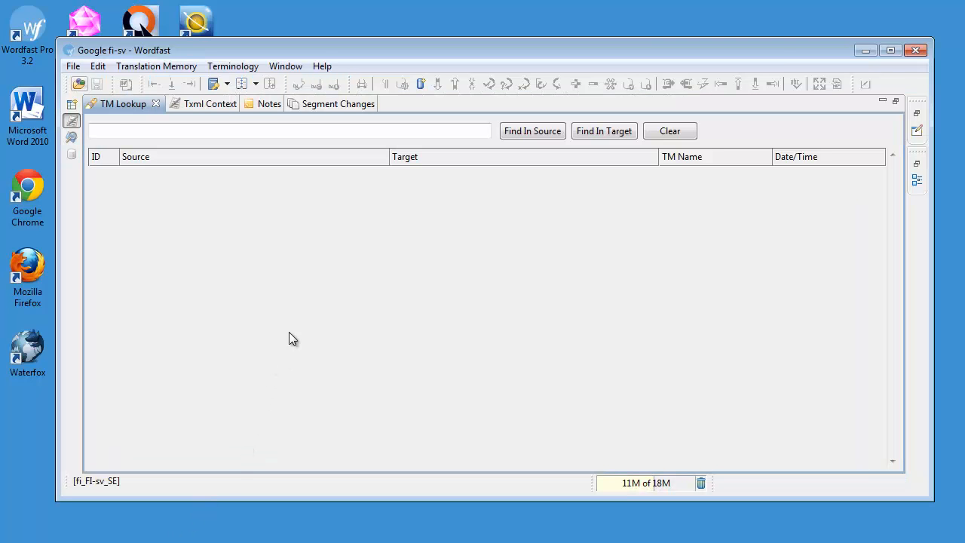
left_click(326, 66)
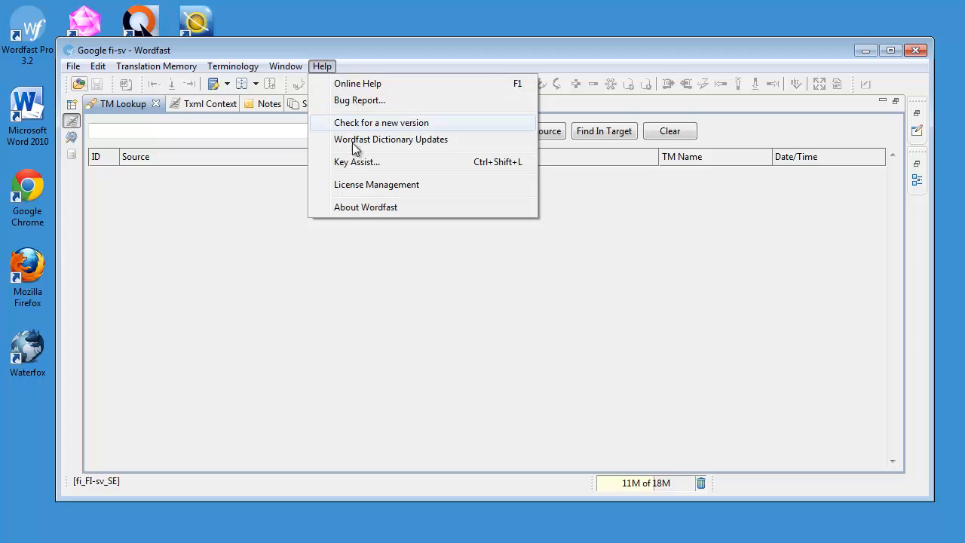
left_click(367, 209)
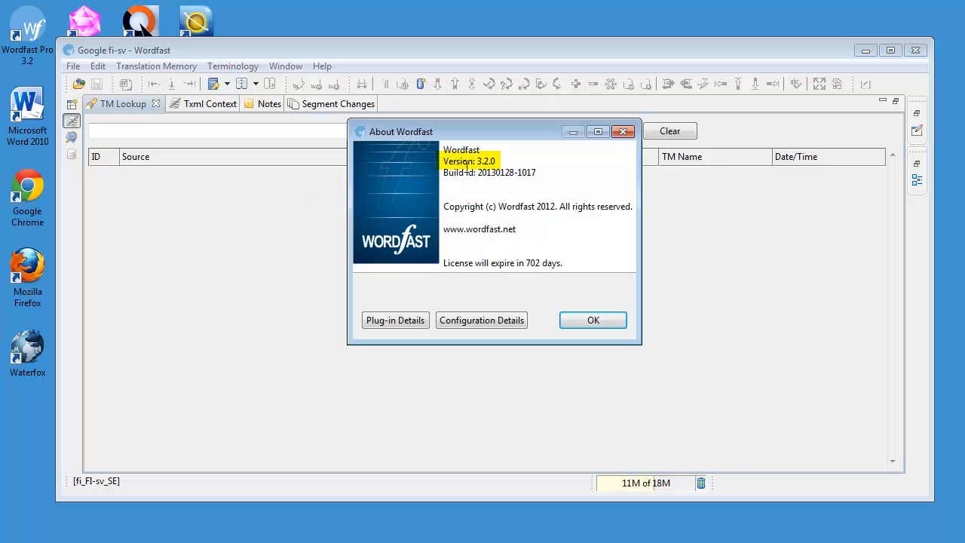
left_click(586, 319)
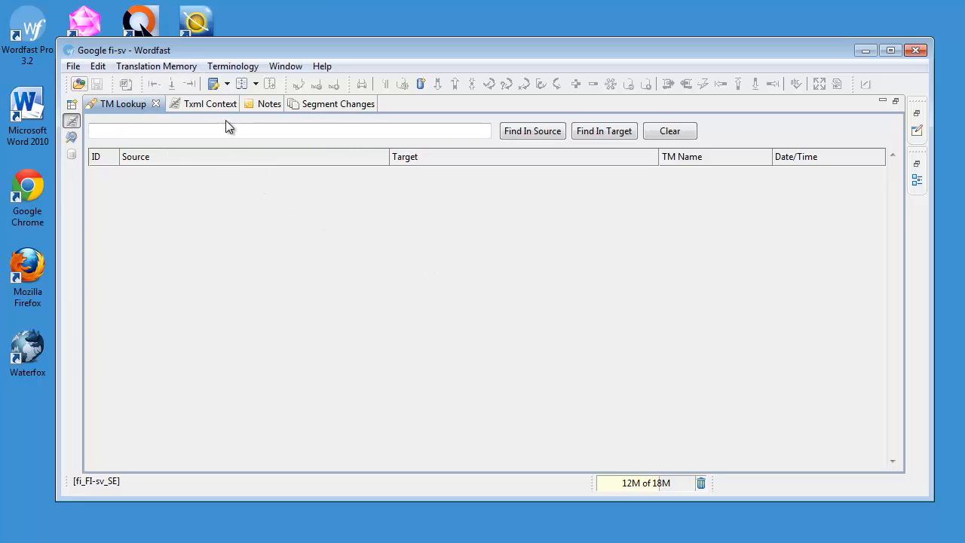
Step: Start adding a GLTM memory with a wf:// URL containing the Finnish-Swedish translator account's username and password and server address 192.168.0.14
left_click(154, 68)
left_click(164, 80)
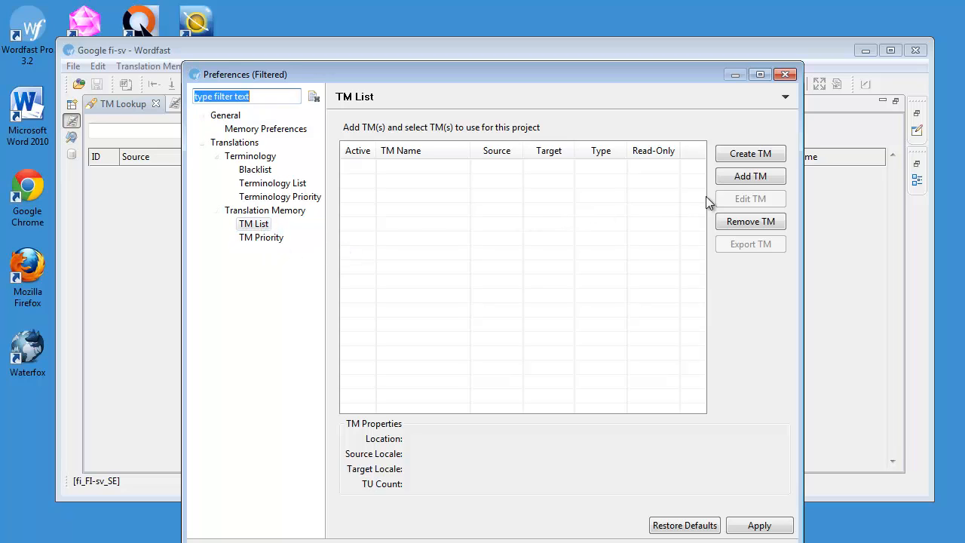
left_click(744, 176)
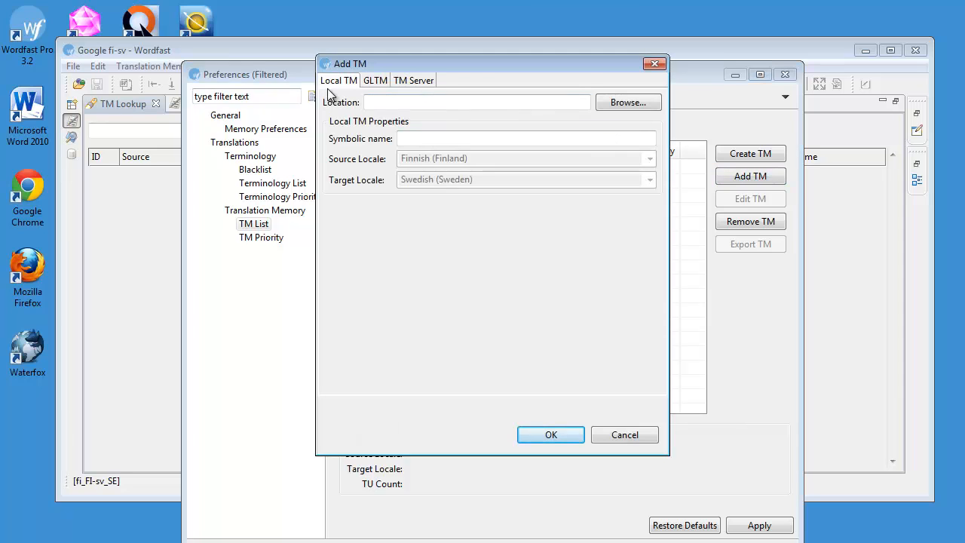
left_click(375, 81)
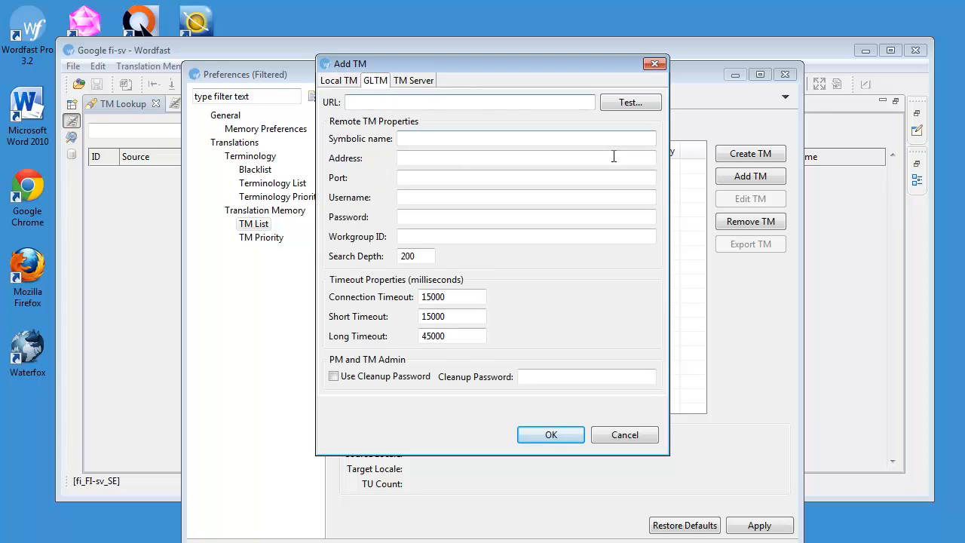
type("wf://Matti")
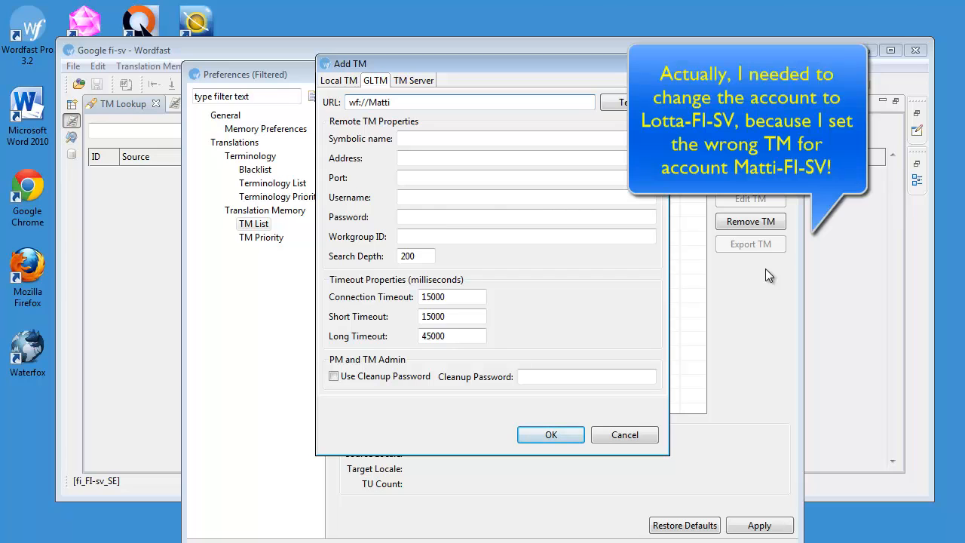
type("-FI-SV:password@1")
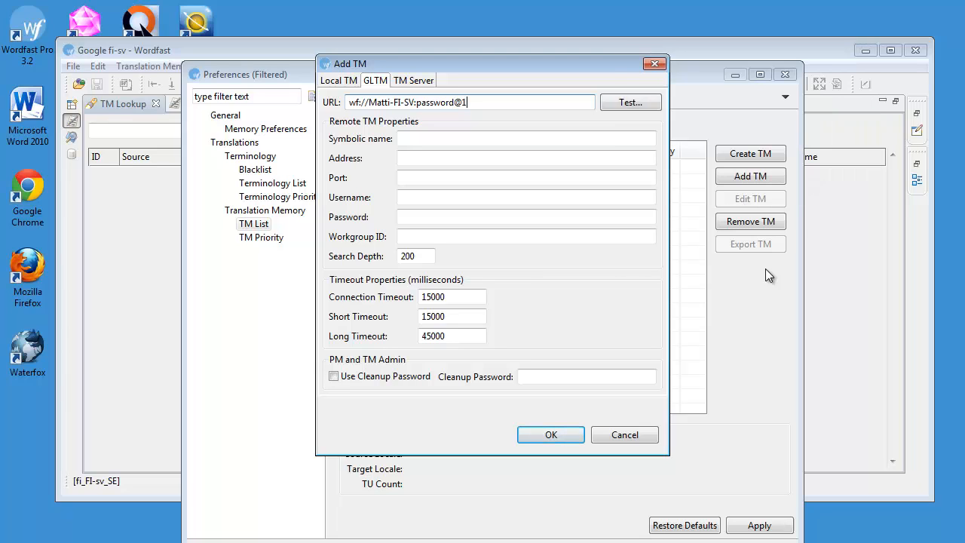
type("92.16")
type("8")
type(".0.1")
type("4")
type("/")
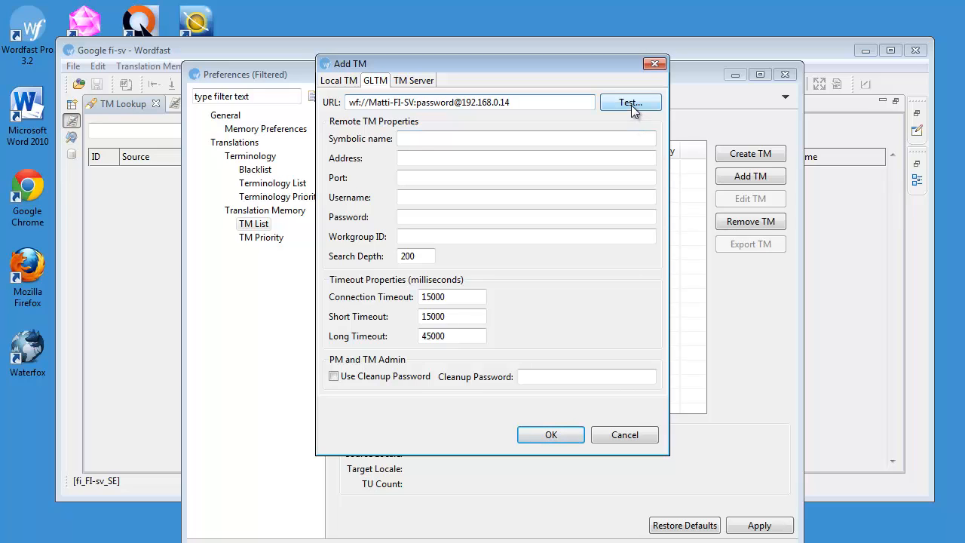
Step: Test the connection to the Finnish-Swedish remote TM and add it to the TM list
left_click(630, 105)
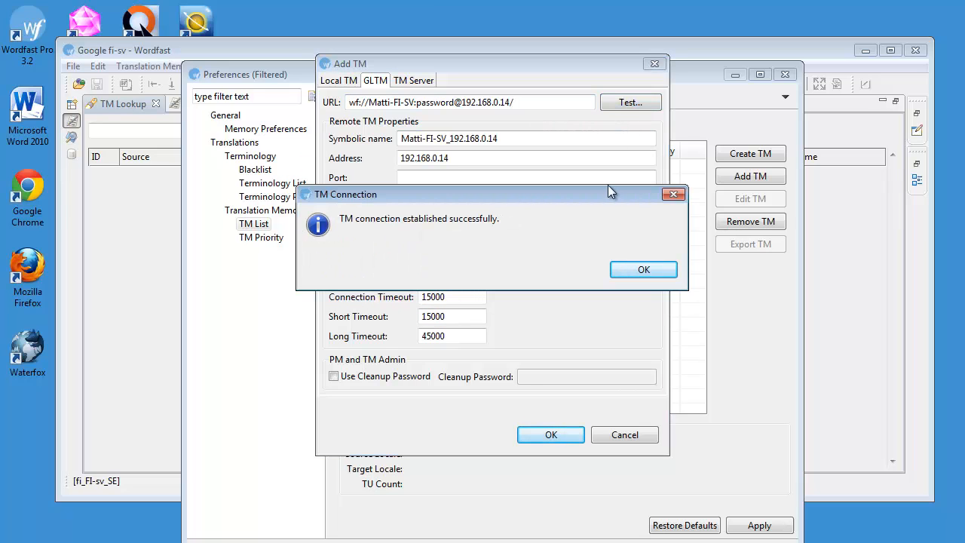
left_click(644, 270)
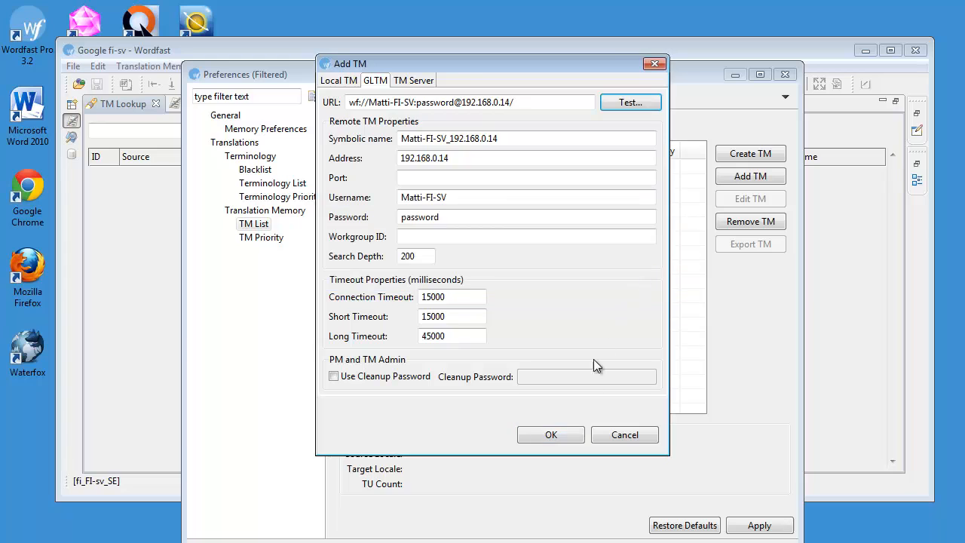
left_click(550, 435)
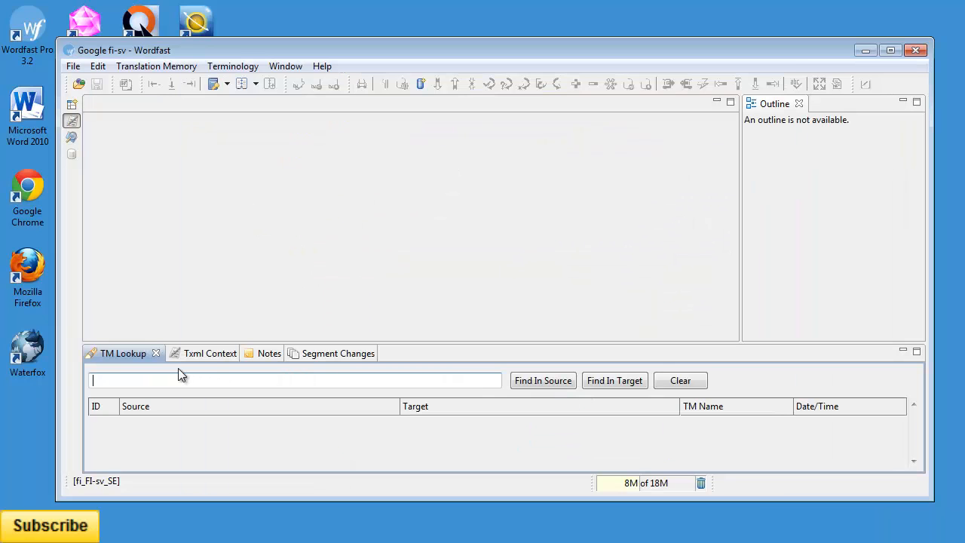
Step: Look up "kannustin" in the source segments of the Finnish-Swedish TM and enlarge the results view
left_click(137, 379)
type("kannustin")
left_click(541, 380)
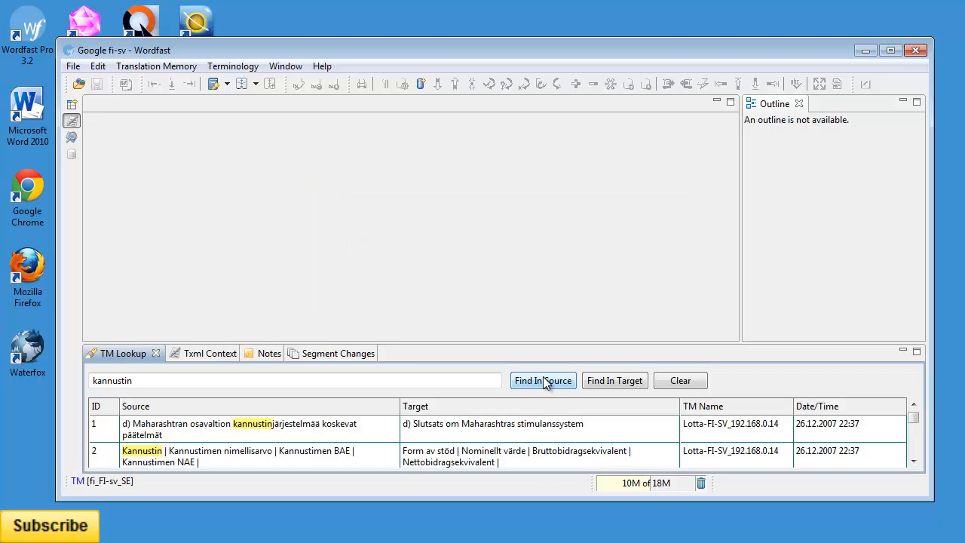
left_click(917, 352)
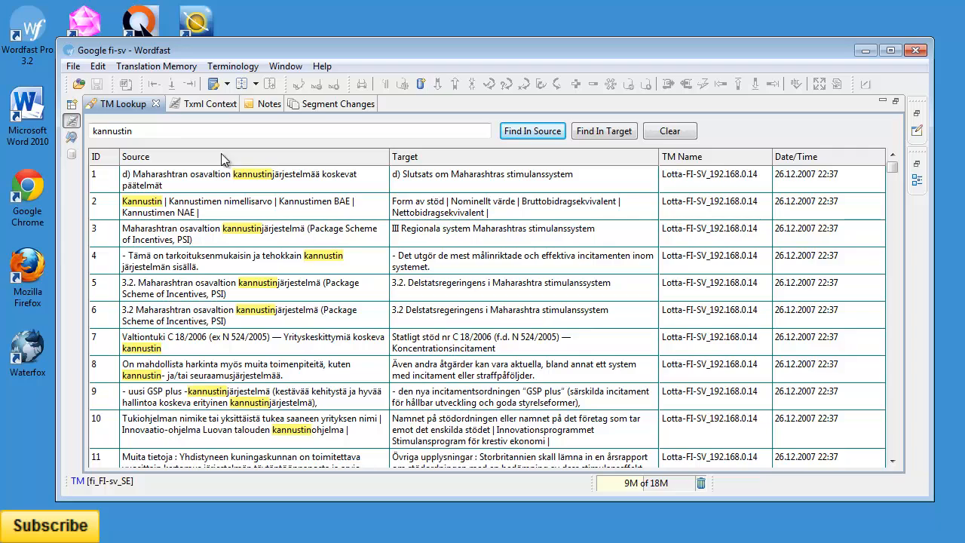
Step: Replace the lookup term with "hiilidioksidipäästö" and search the Finnish-Swedish TM's source segments for it
double_click(113, 131)
type("hiilidioksi")
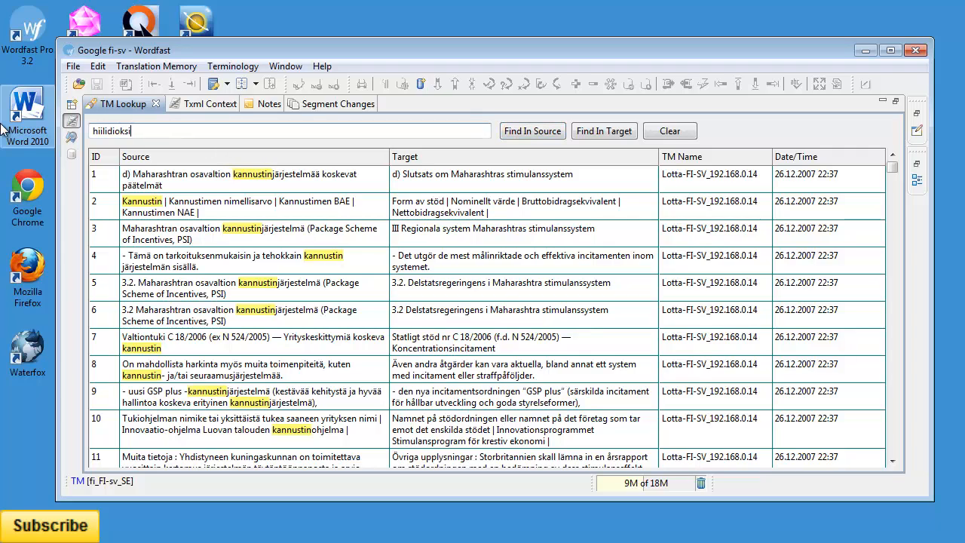
type("dipäästö")
left_click(532, 131)
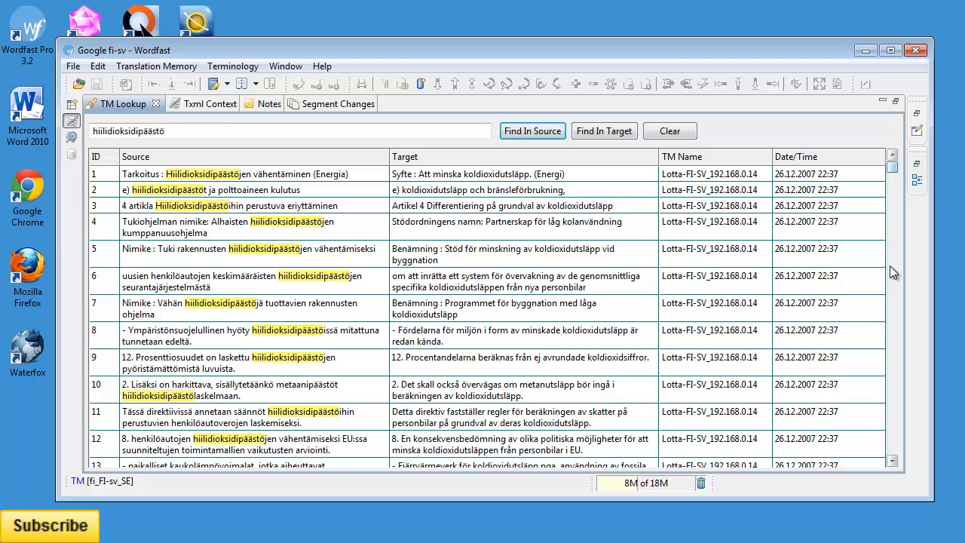
Step: Go to the last lookup result and select its entire Swedish target text
left_click(892, 461)
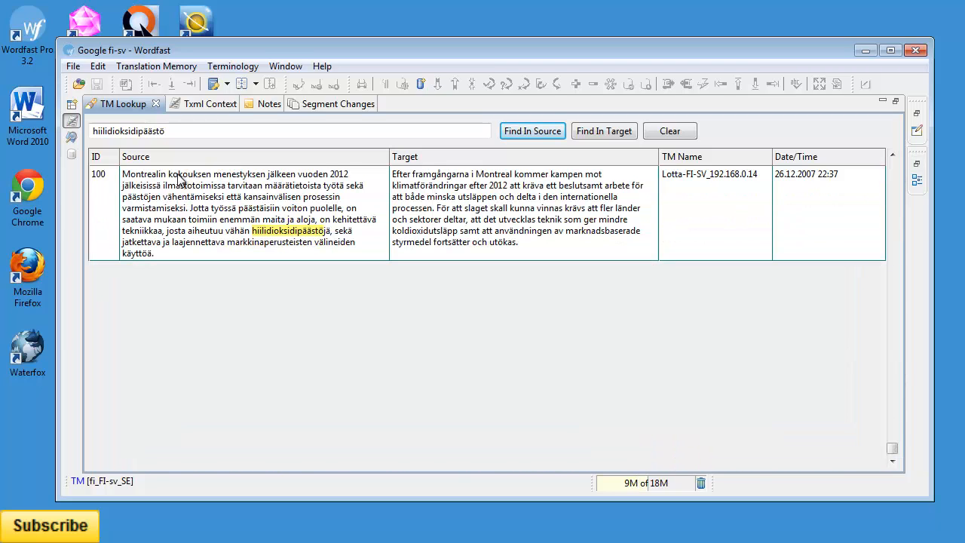
left_click(461, 238)
left_click(460, 239)
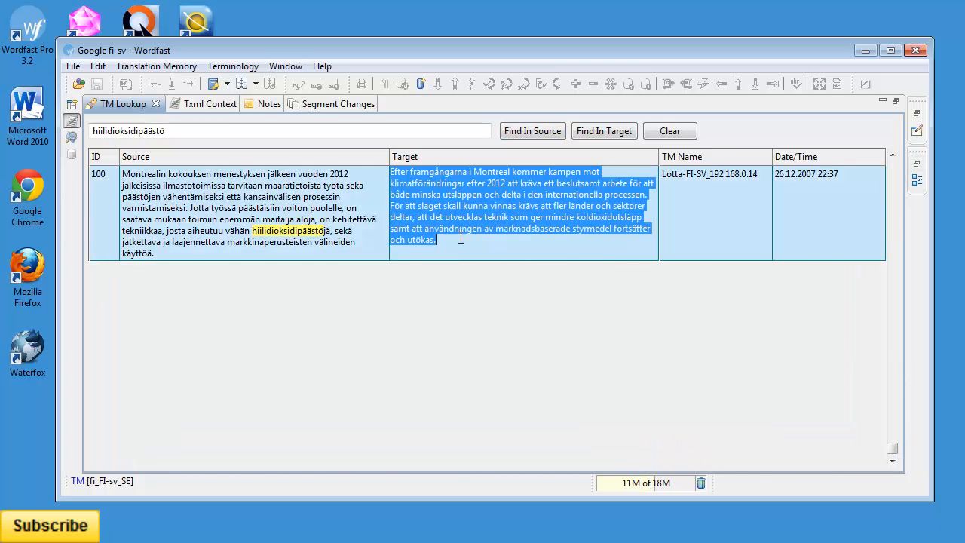